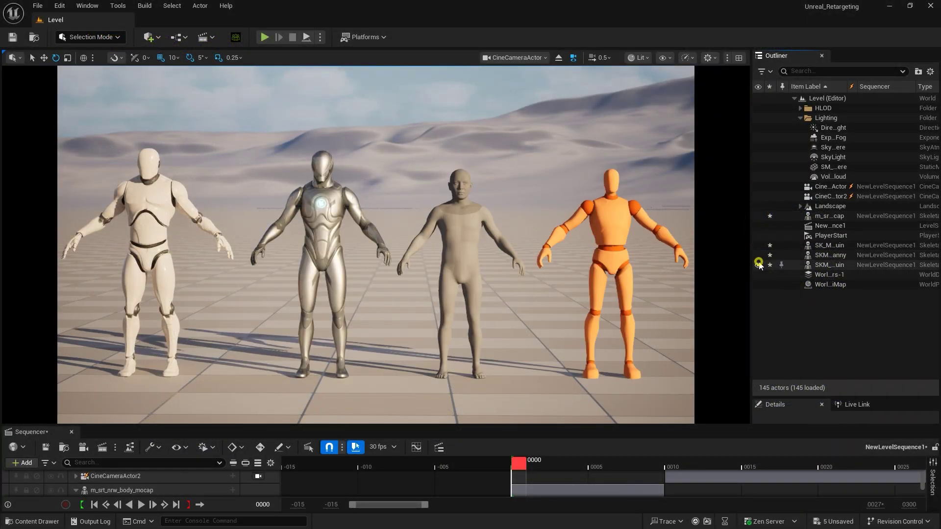
pyautogui.moveTo(520, 465); pyautogui.dragTo(651, 468)
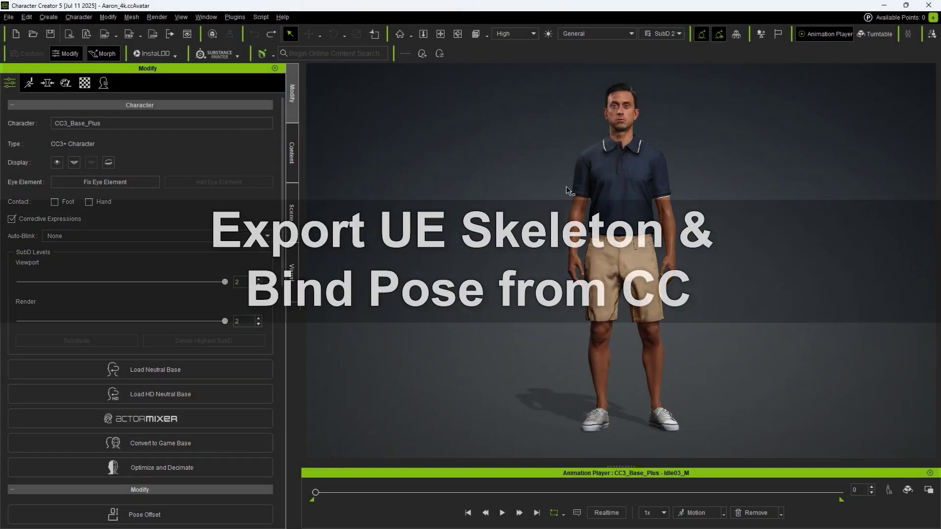
# Start an FBX export of the clothed character and set the target tool preset to Unreal (UE5 Skeleton)
pyautogui.click(12, 19)
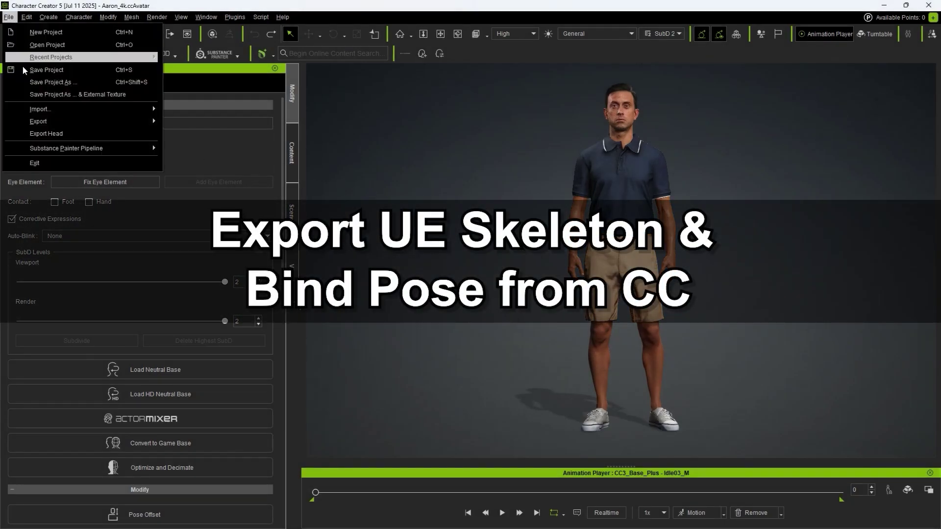
pyautogui.moveTo(44, 121)
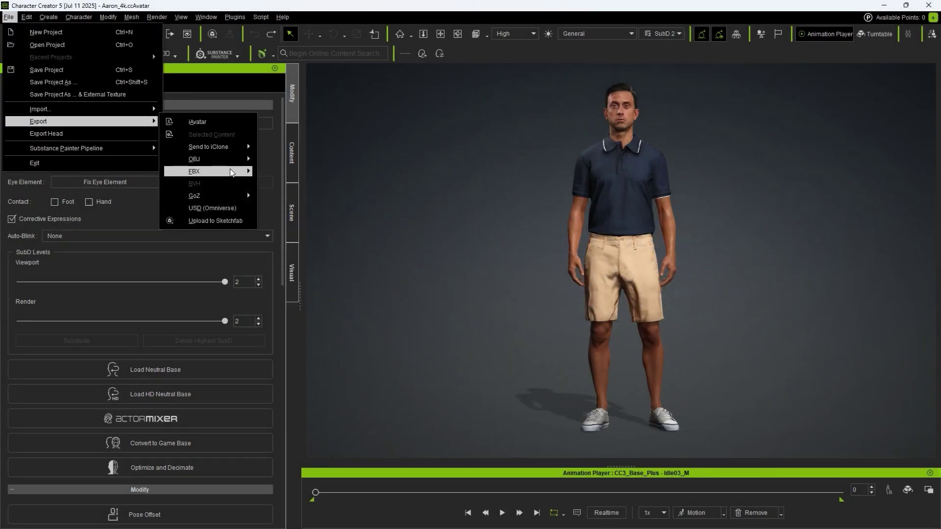
pyautogui.moveTo(216, 171)
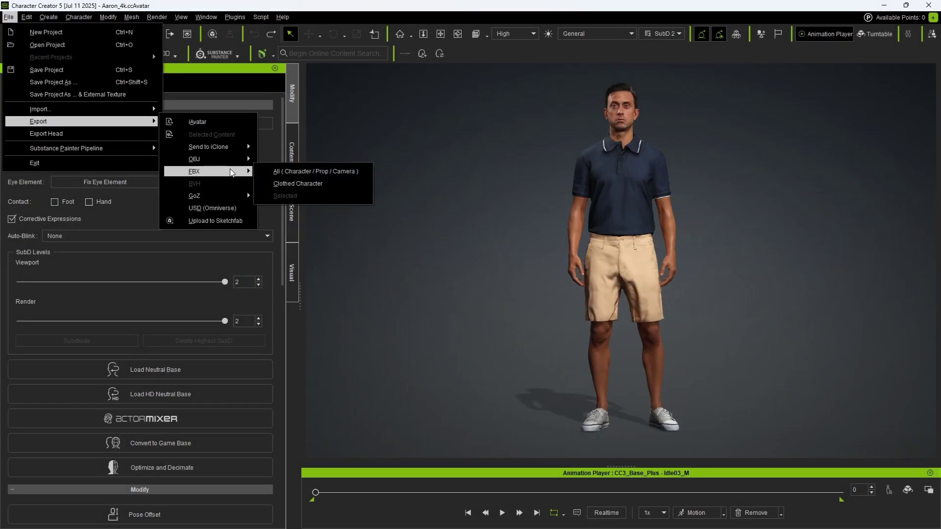
pyautogui.click(339, 186)
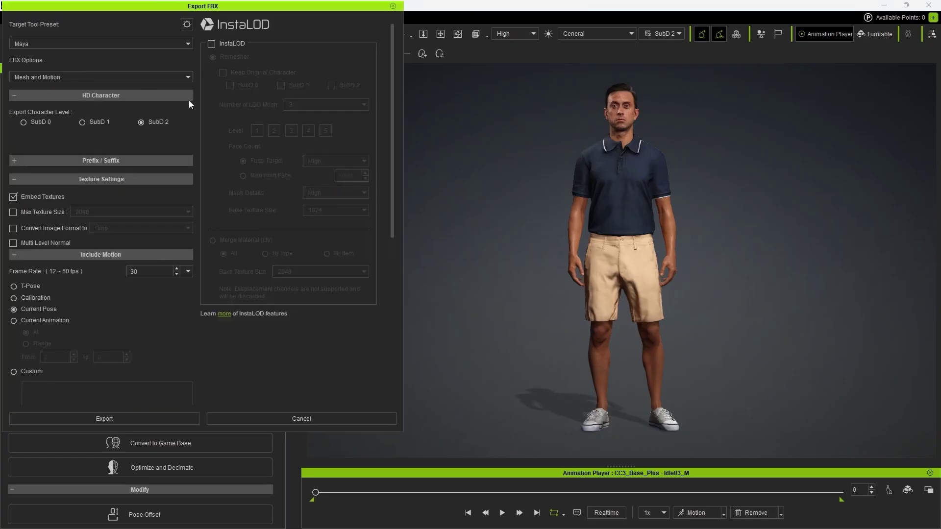
pyautogui.click(174, 44)
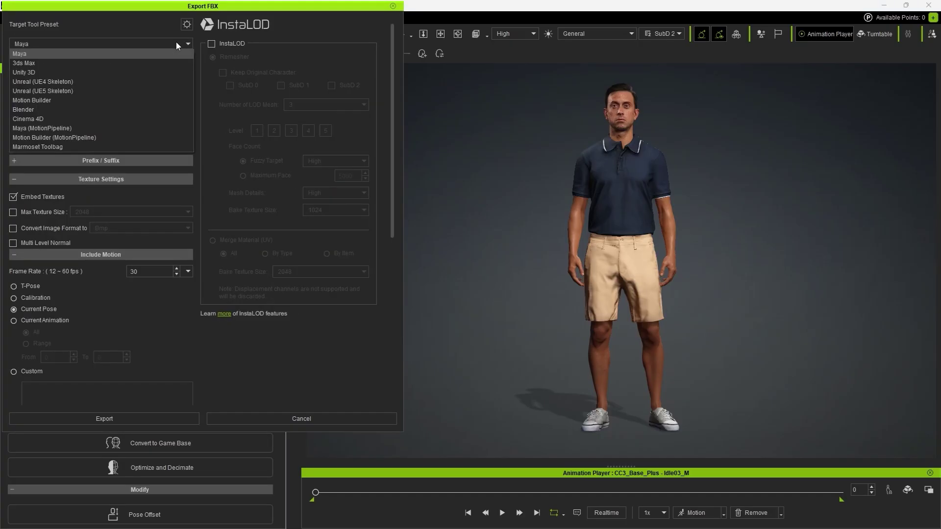
pyautogui.click(151, 92)
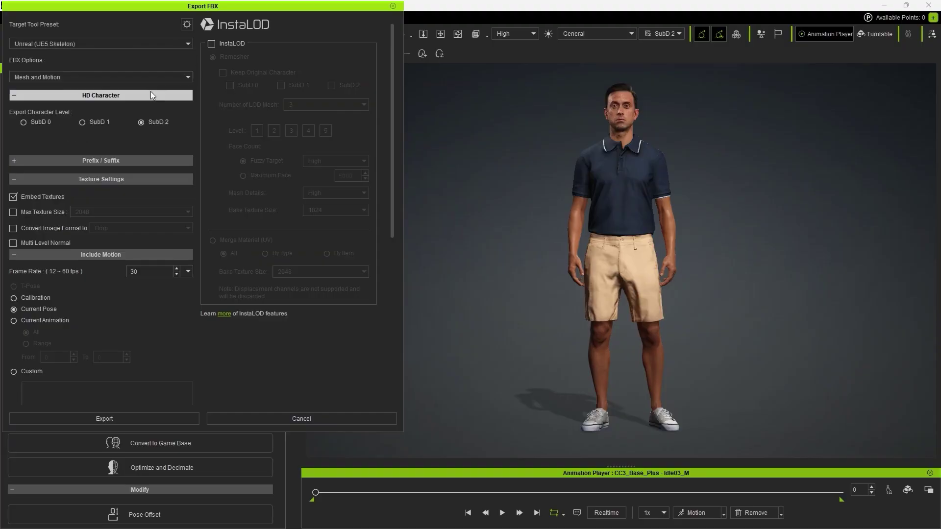
# Expand the advanced export settings and check the Epic Skeleton type and the Add Reference Pose options for UE5
pyautogui.click(187, 25)
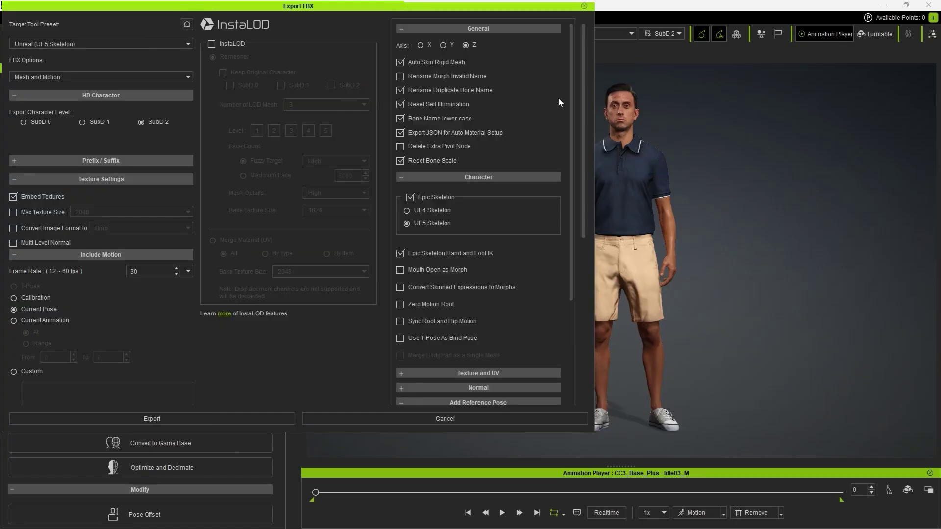
pyautogui.moveTo(569, 89); pyautogui.dragTo(582, 201)
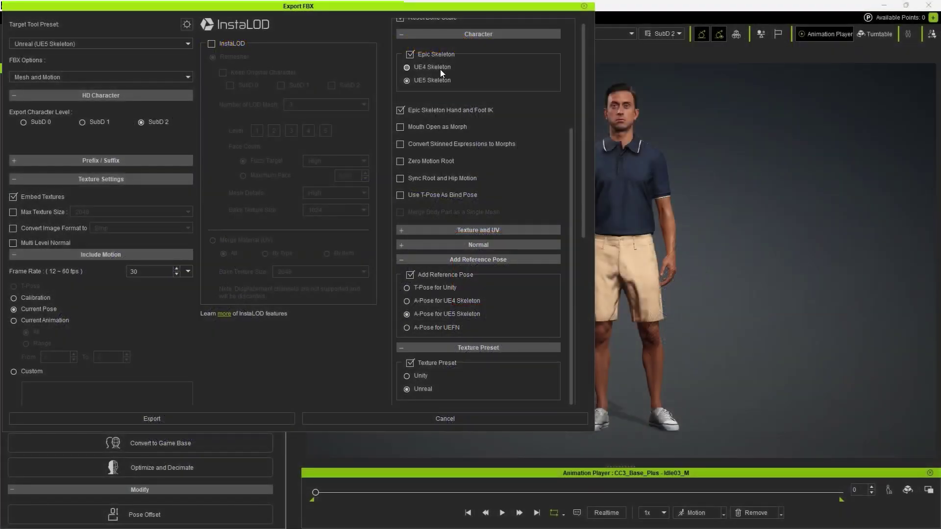
pyautogui.click(440, 69)
pyautogui.click(444, 315)
# Keep the FBX options on Mesh and Motion and set the export character level to SubD 1
pyautogui.click(185, 78)
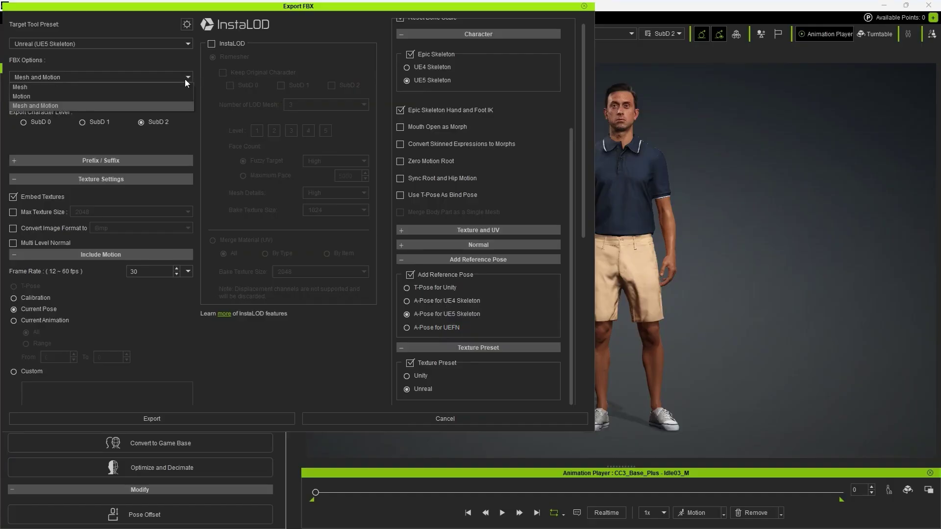
pyautogui.click(177, 107)
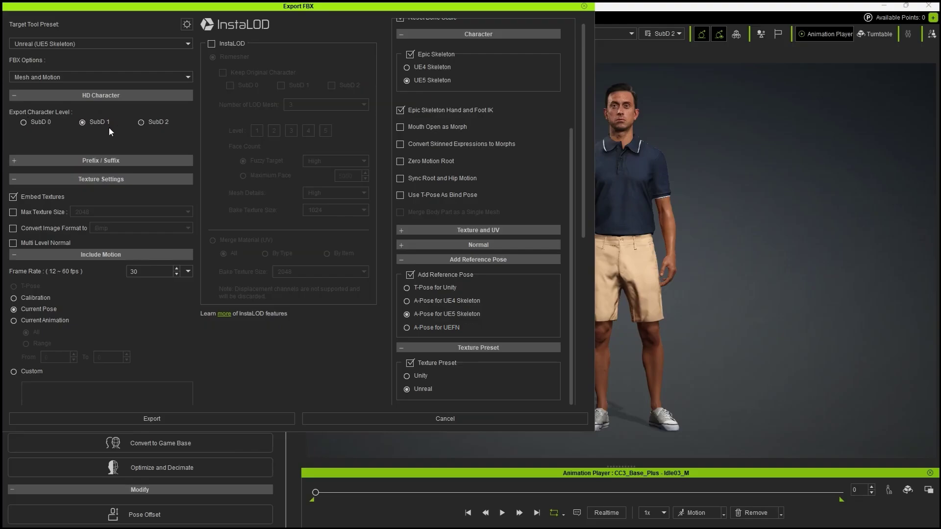
pyautogui.click(118, 99)
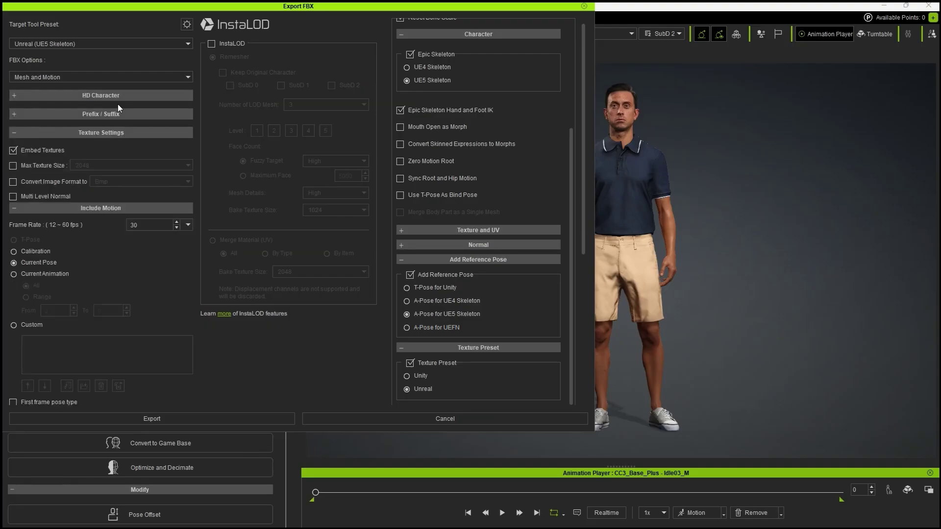
# Include custom motion in the export by loading the Saloon Door In, Talk Serious and Viewing Mirror motion files
pyautogui.click(62, 135)
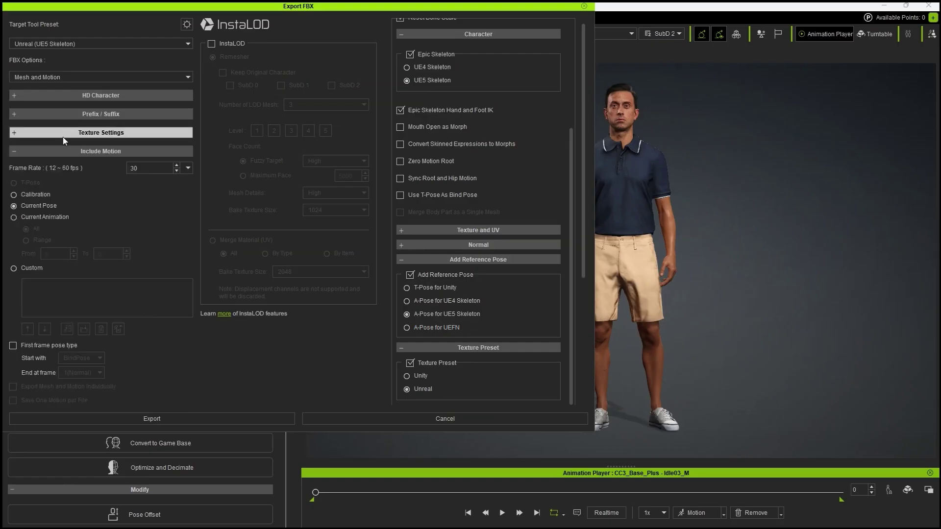
pyautogui.click(23, 270)
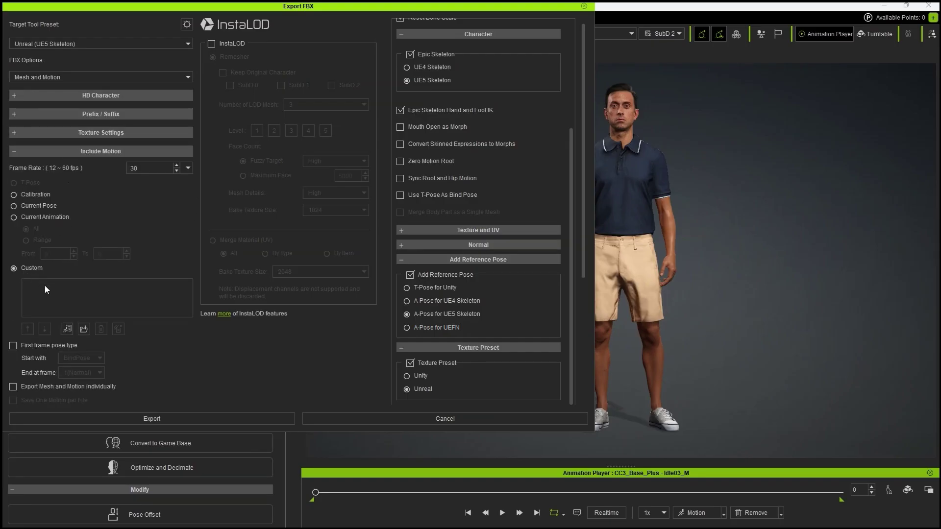
pyautogui.click(83, 329)
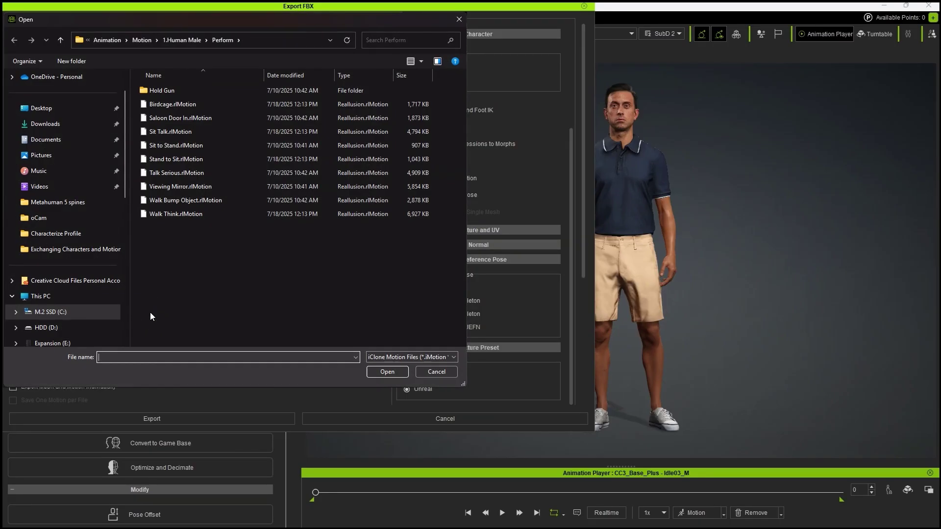
pyautogui.click(181, 117)
pyautogui.keyDown('ctrl'); pyautogui.click(221, 173); pyautogui.keyUp('ctrl')
pyautogui.keyDown('ctrl'); pyautogui.click(225, 186); pyautogui.keyUp('ctrl')
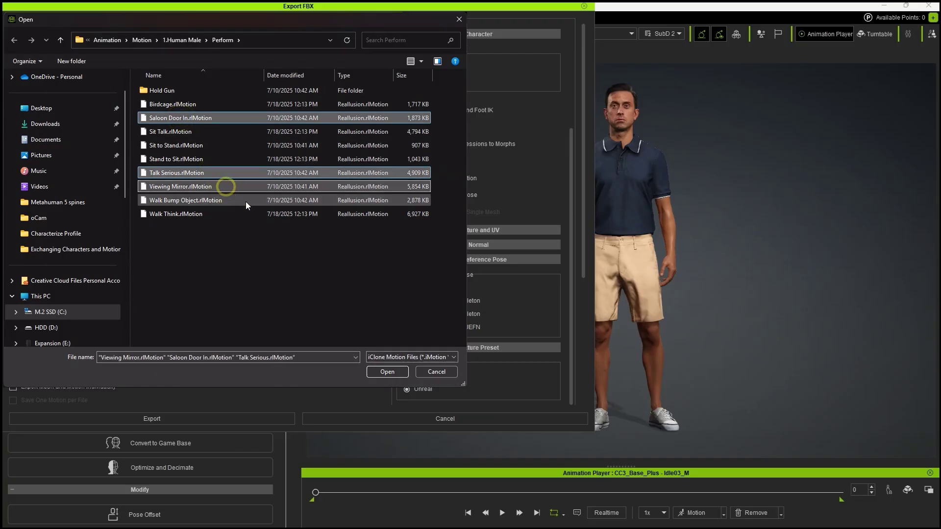
pyautogui.click(387, 371)
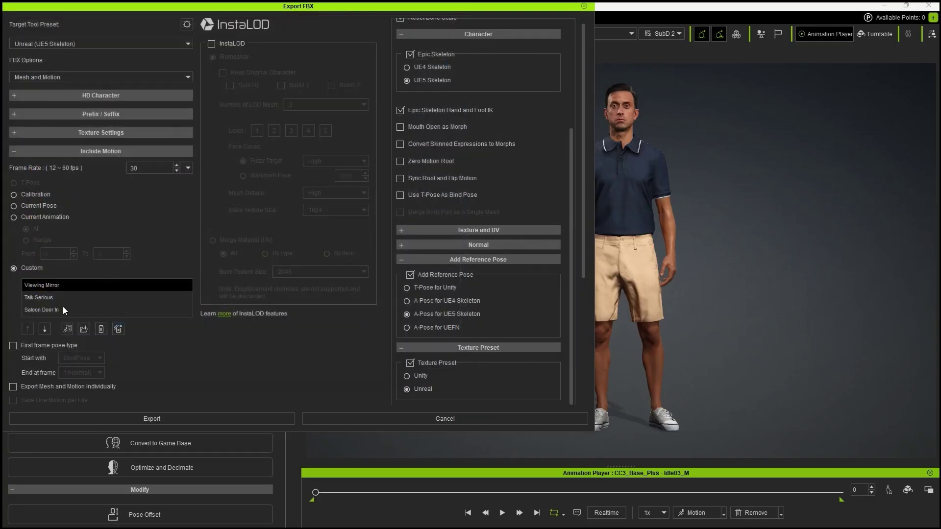
# Export the character as an FBX file named Aaron in the CC Characters > Aaron folder
pyautogui.click(99, 154)
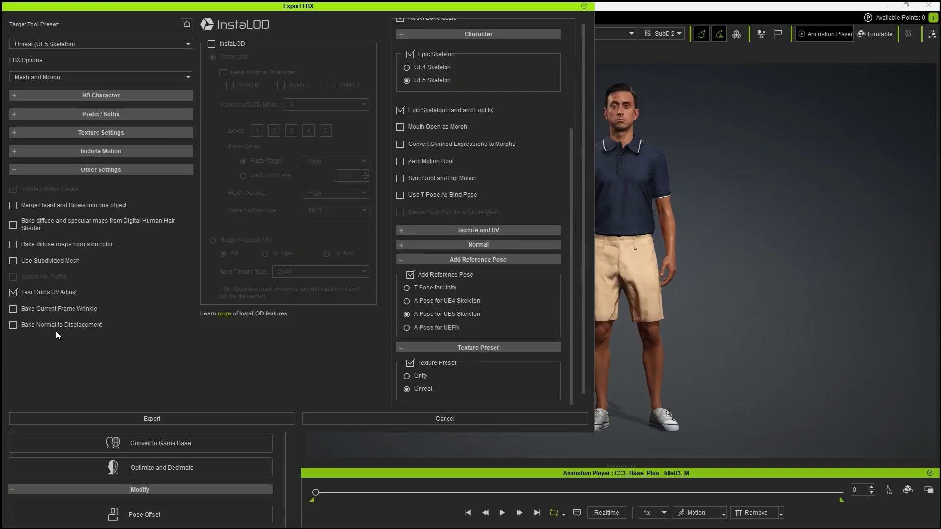
pyautogui.click(218, 416)
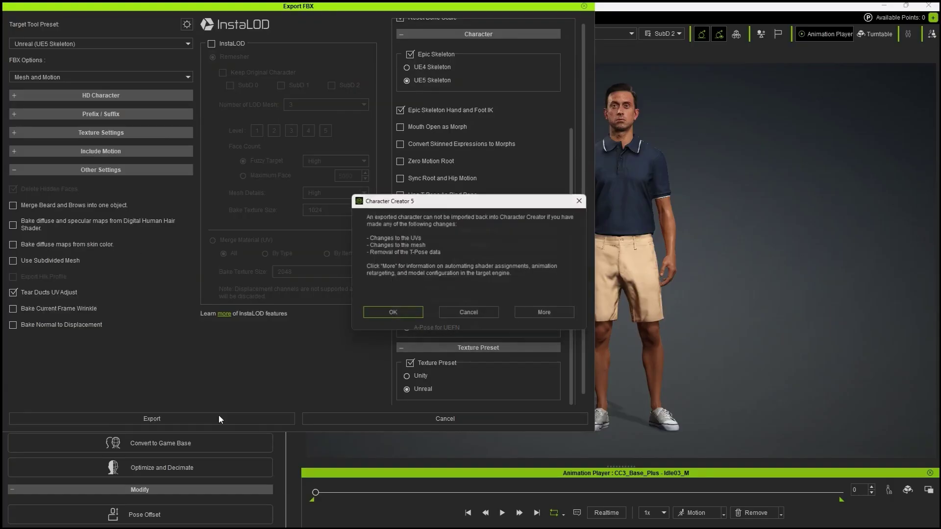
pyautogui.click(411, 314)
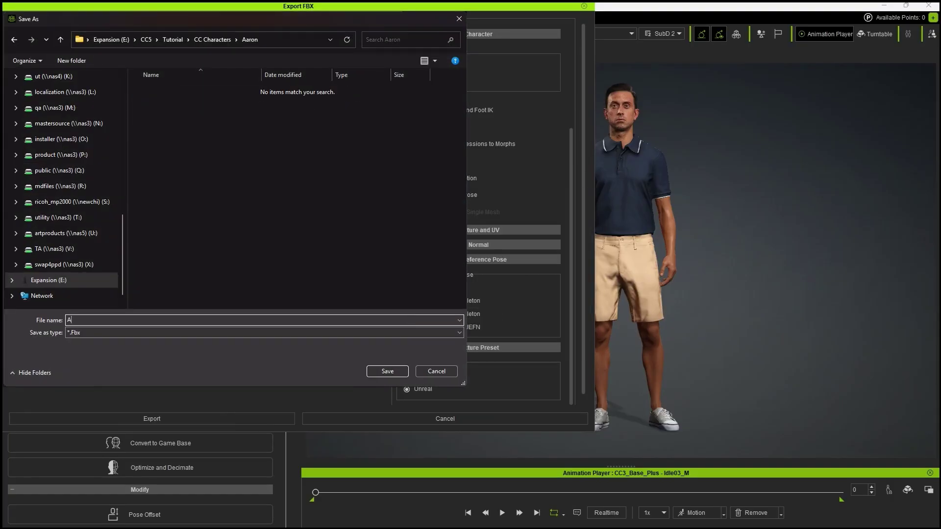
pyautogui.write('Aaron')
pyautogui.press('Return')
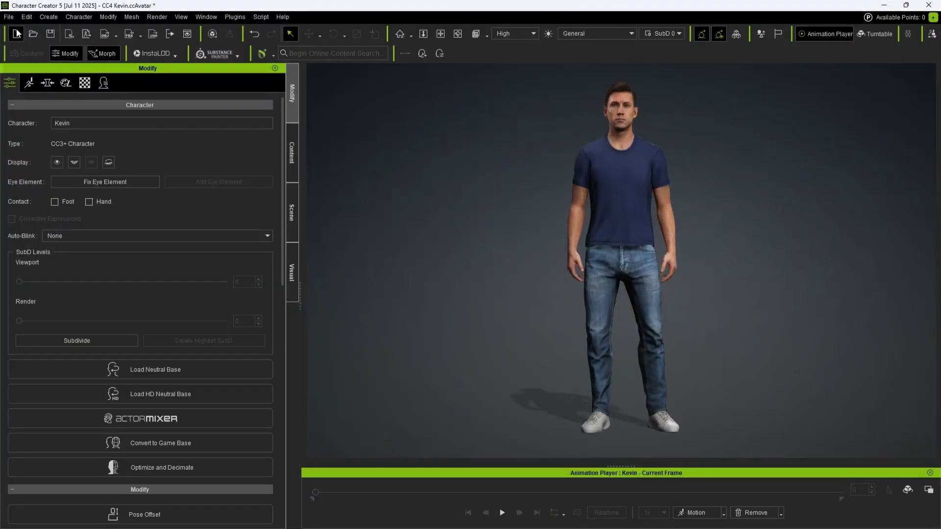
# Start a clothed-character FBX export for the Kevin character with the Unreal (UE4 Skeleton) target preset
pyautogui.click(9, 17)
pyautogui.moveTo(118, 121)
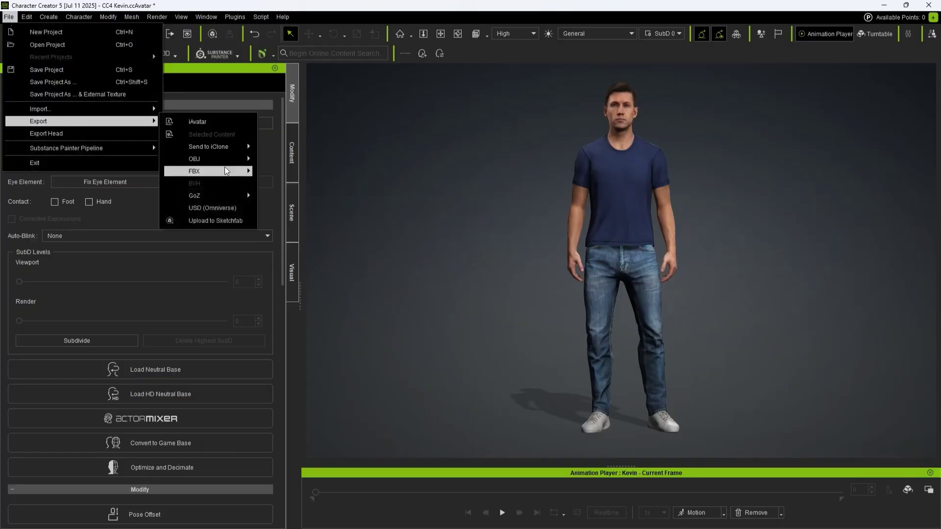
pyautogui.moveTo(227, 171)
pyautogui.click(336, 183)
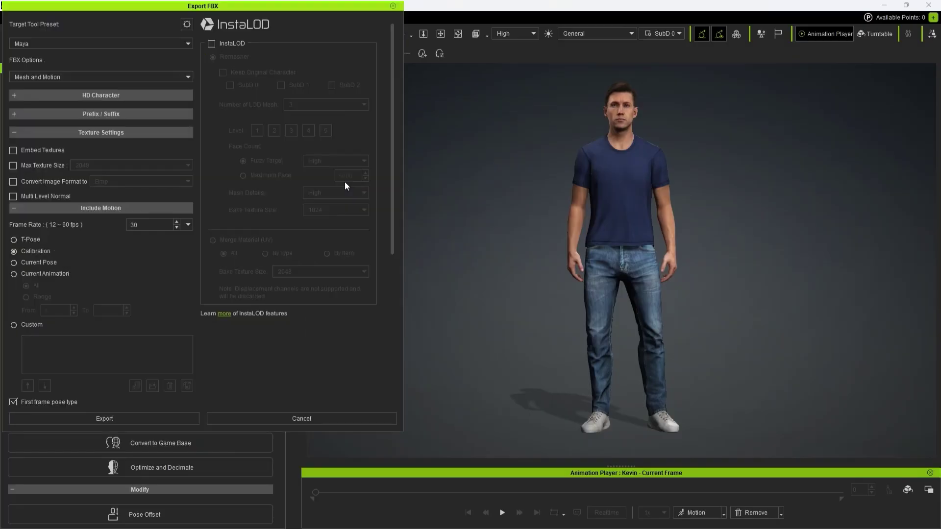
pyautogui.click(172, 44)
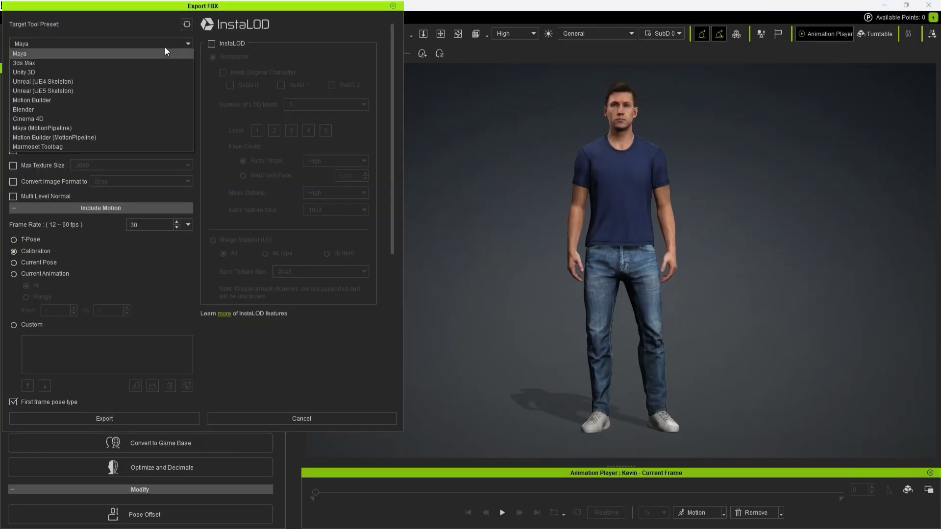
pyautogui.click(79, 85)
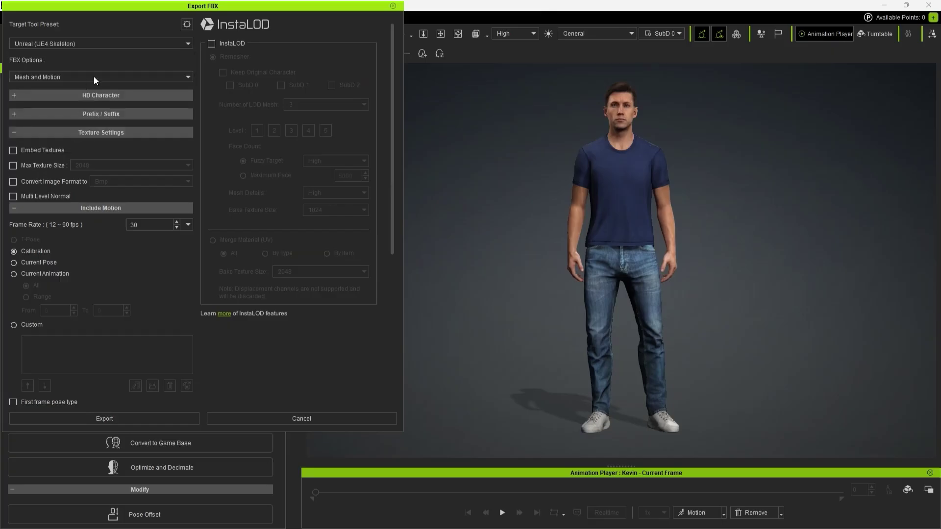
# Expand the advanced settings, set the FBX options to Mesh and enable Delete Hidden Faces
pyautogui.click(185, 27)
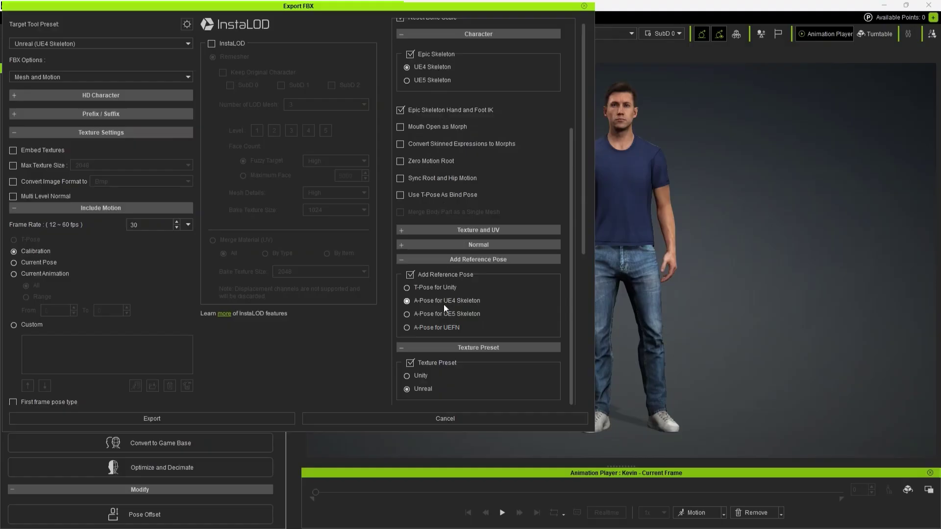
pyautogui.click(105, 78)
pyautogui.click(66, 84)
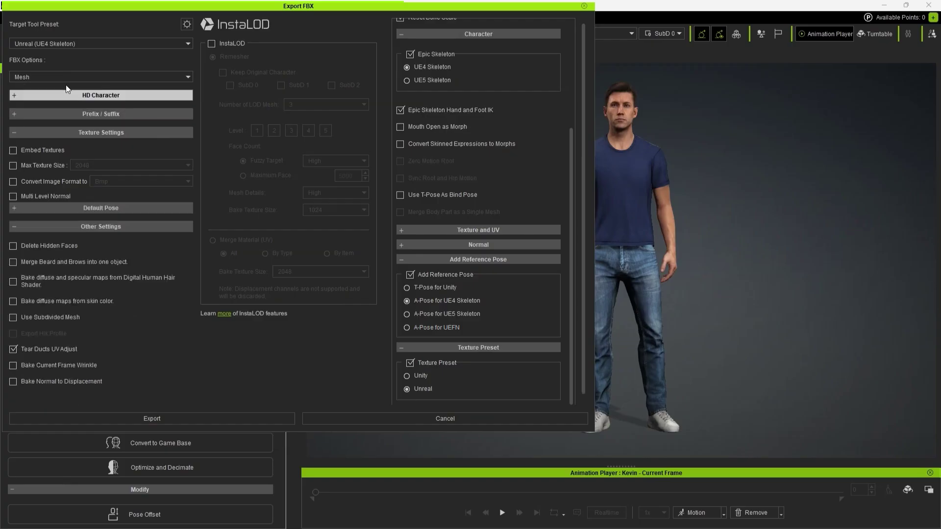
pyautogui.click(97, 131)
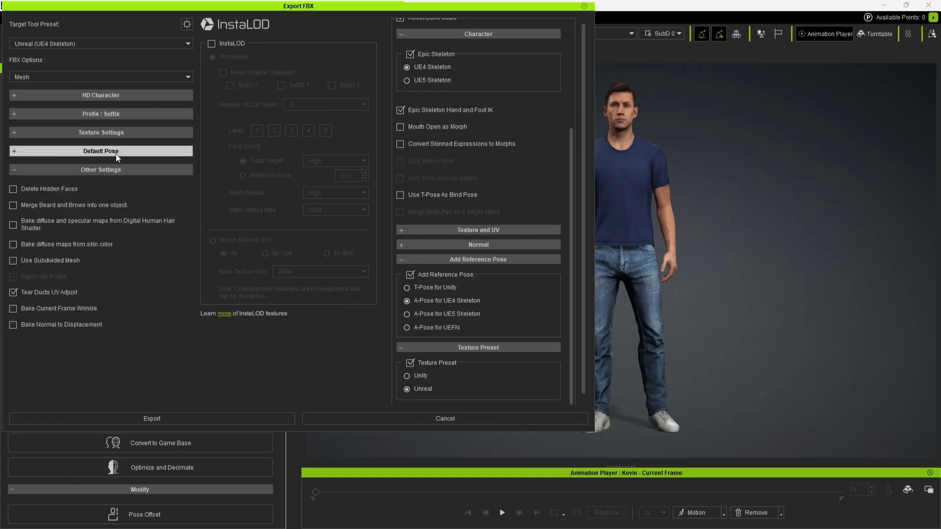
pyautogui.click(43, 191)
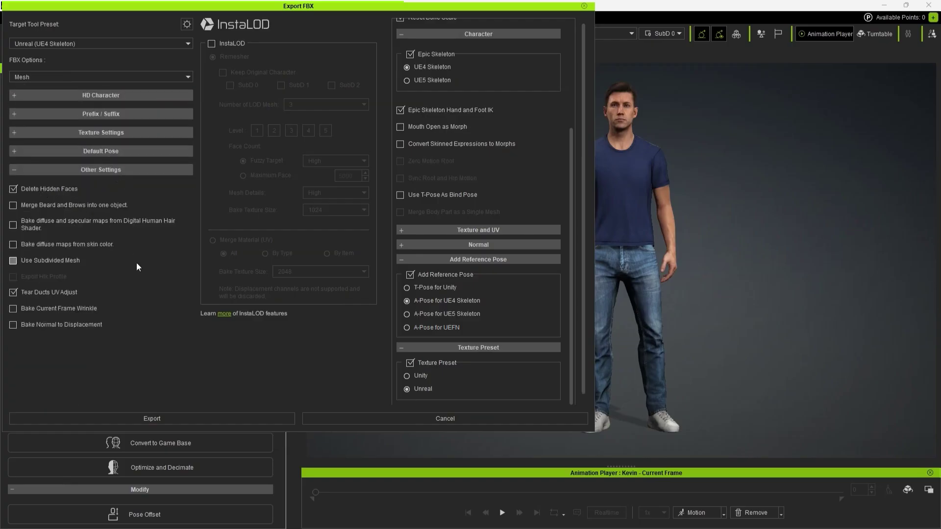
# Export the character as an FBX file named Kevin in the CC Characters > Kevin folder
pyautogui.click(193, 420)
pyautogui.click(374, 318)
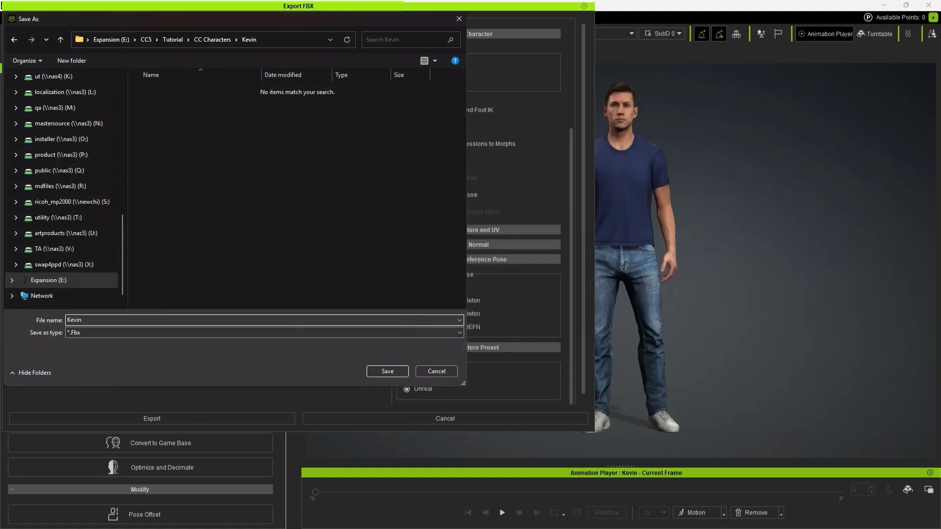
pyautogui.press('Return')
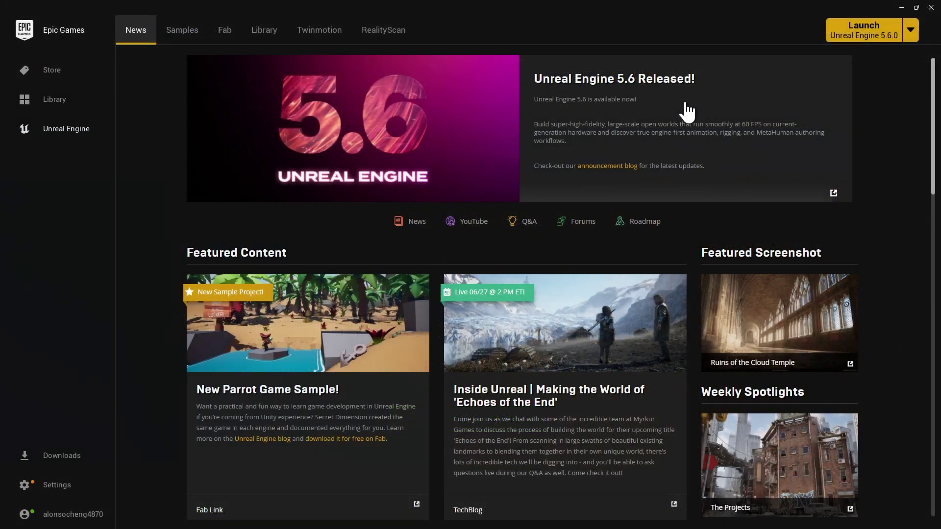
# Launch Unreal Engine 5.6.0 from the Epic Games Launcher
pyautogui.click(909, 33)
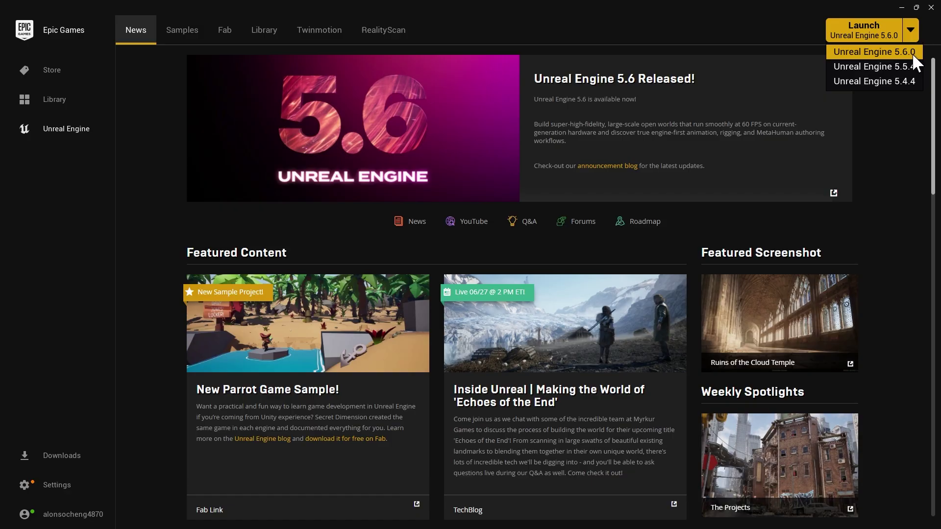
pyautogui.click(880, 52)
pyautogui.click(865, 30)
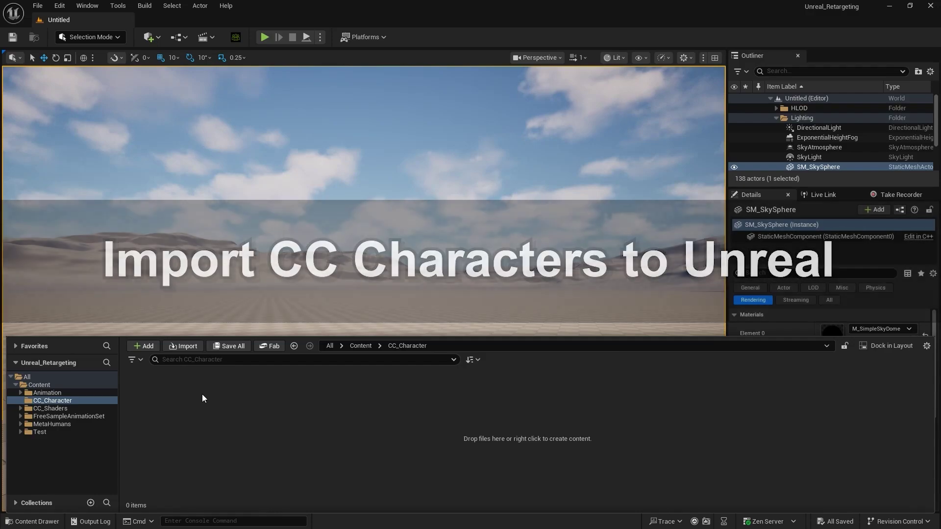
# Create a folder named Aaron inside the project's CC_Character content folder and open it
pyautogui.rightClick(211, 401)
pyautogui.click(247, 198)
pyautogui.write('Aaron')
pyautogui.press('Return')
pyautogui.doubleClick(127, 382)
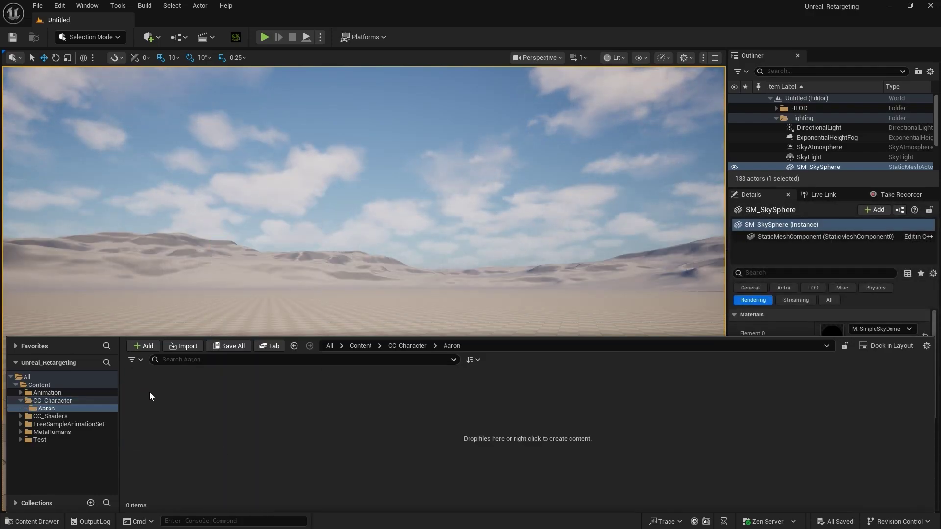
# Start importing Aaron.Fbx into the Aaron folder with Character Creator & iClone Auto Setup enabled and the HQ Shader type
pyautogui.rightClick(200, 395)
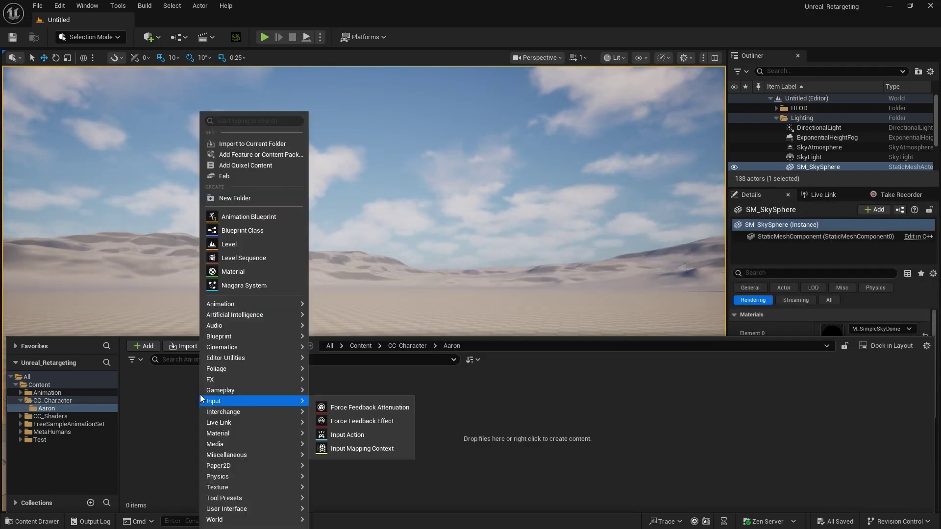
pyautogui.click(261, 143)
pyautogui.click(210, 110)
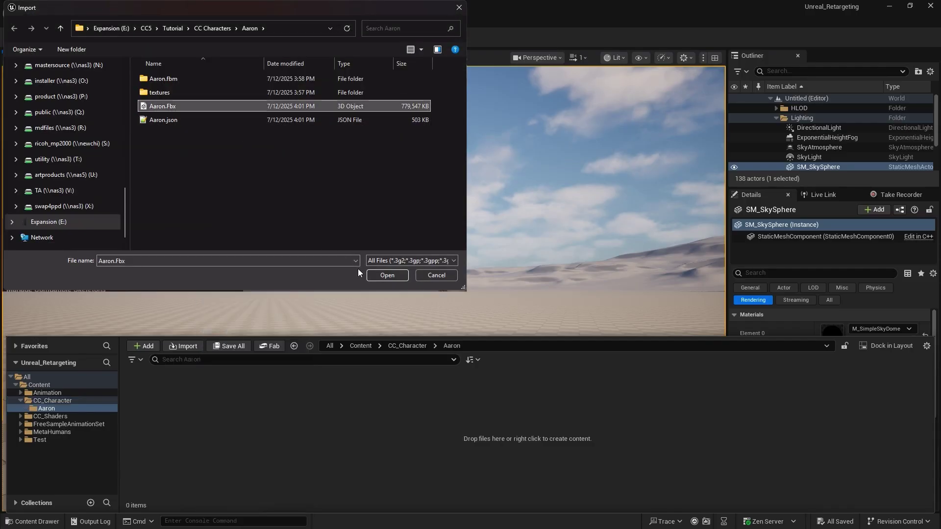
pyautogui.click(387, 275)
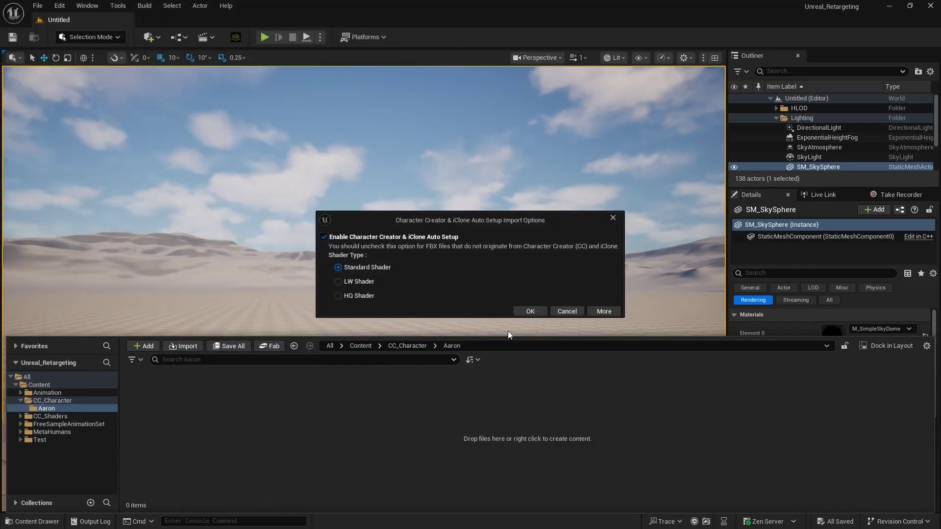
pyautogui.click(359, 296)
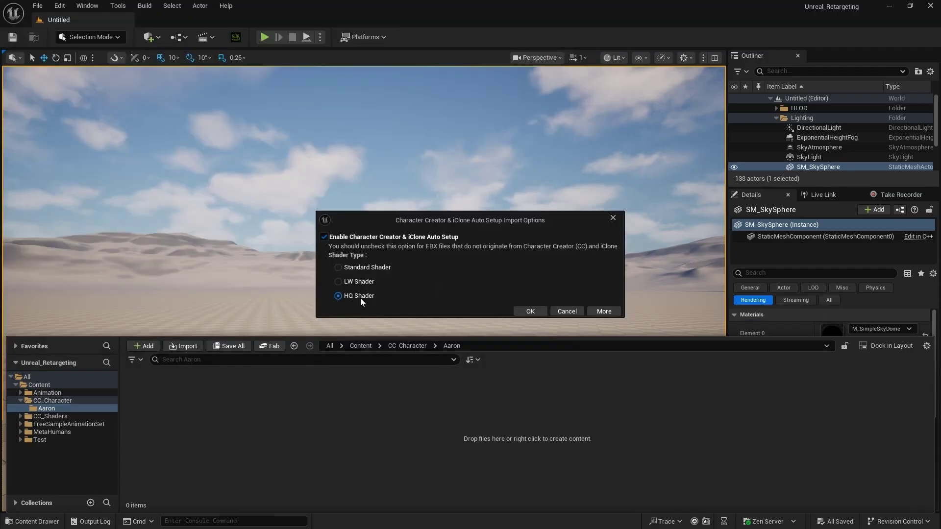
pyautogui.click(530, 311)
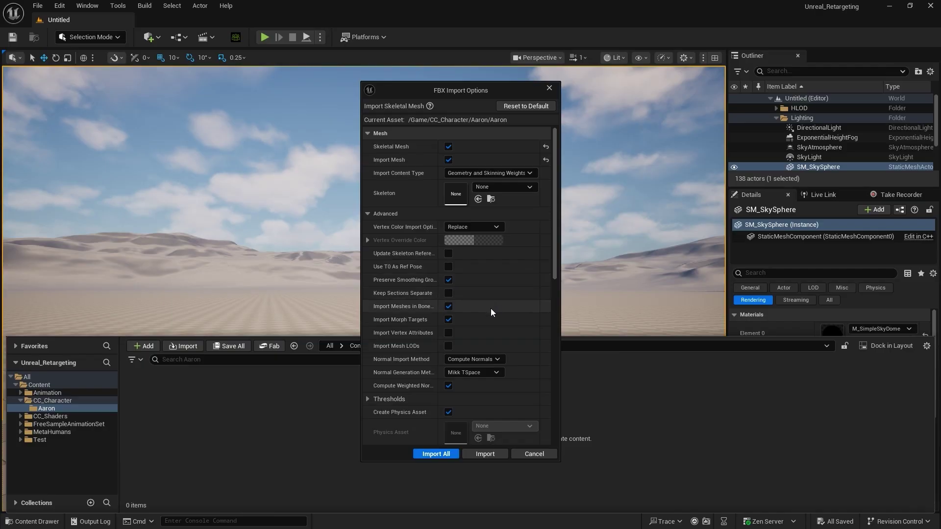
# Disable Import Morph Targets, keep Import Animations enabled with Animated Time as the animation length, and import the Aaron character
pyautogui.click(450, 321)
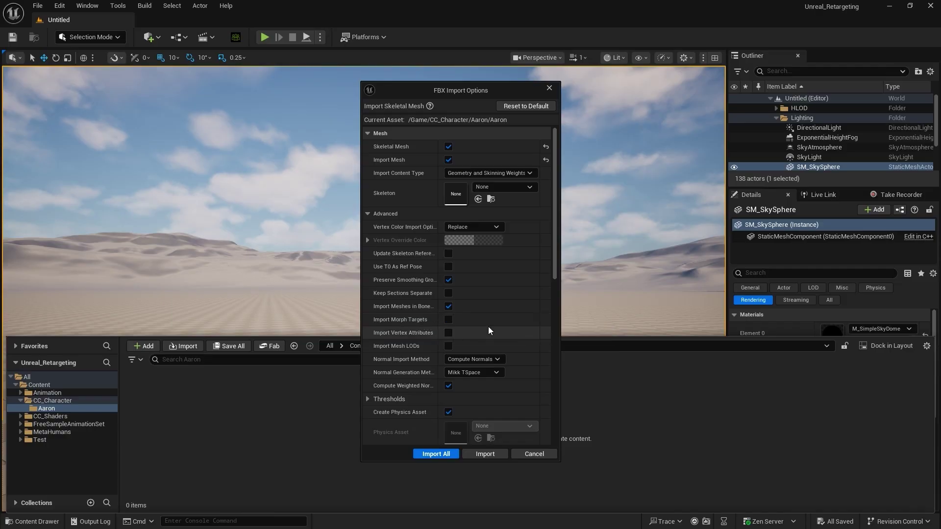
pyautogui.scroll(-3, 533, 400)
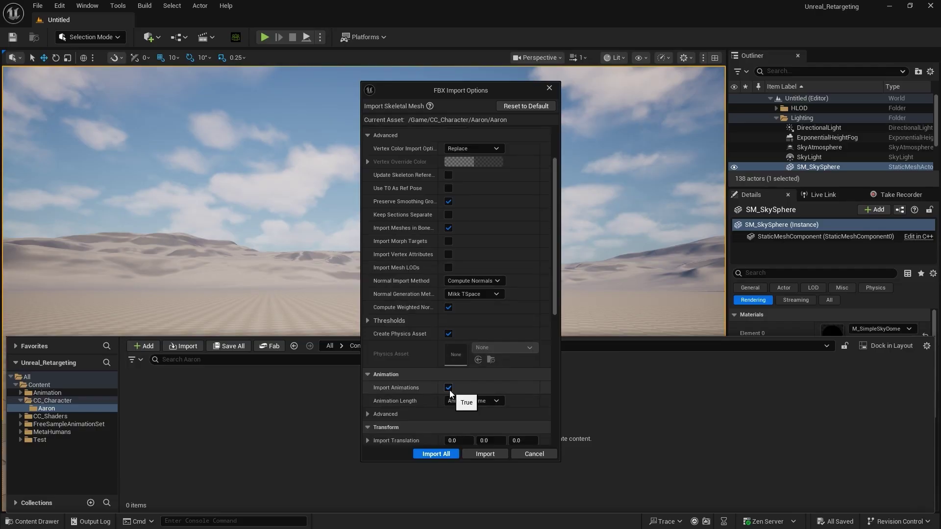
pyautogui.click(491, 401)
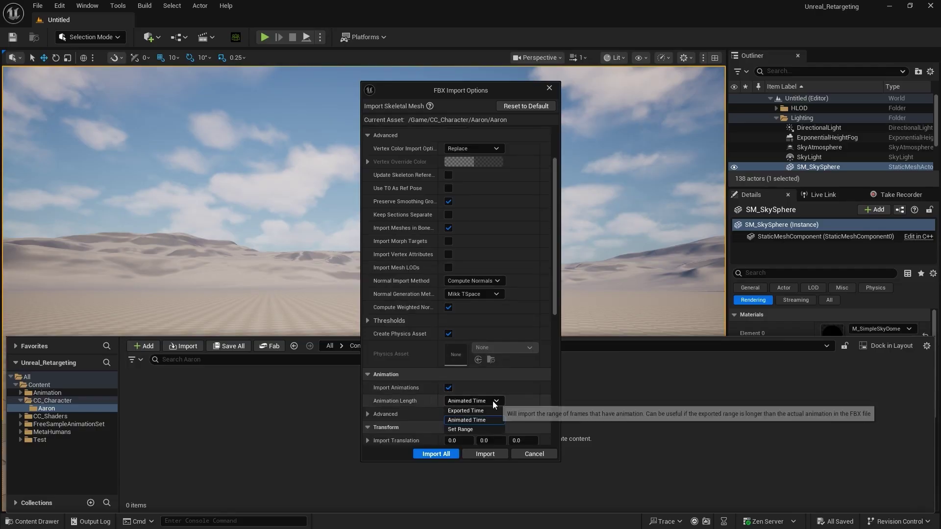
pyautogui.click(492, 401)
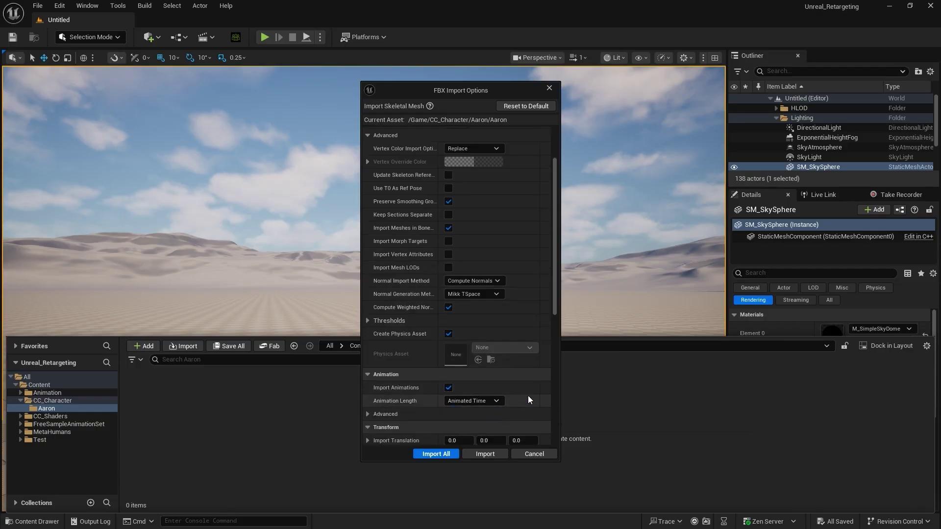
pyautogui.scroll(10, 528, 395)
pyautogui.click(474, 454)
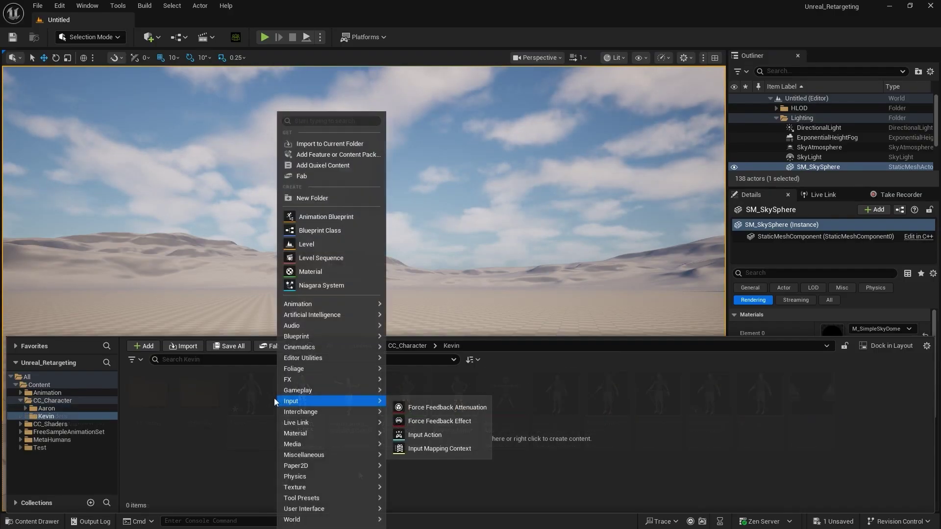
# Choose Kevin.Fbx from the CC Characters > Kevin folder for import into the Kevin content folder and accept the auto setup options
pyautogui.click(319, 84)
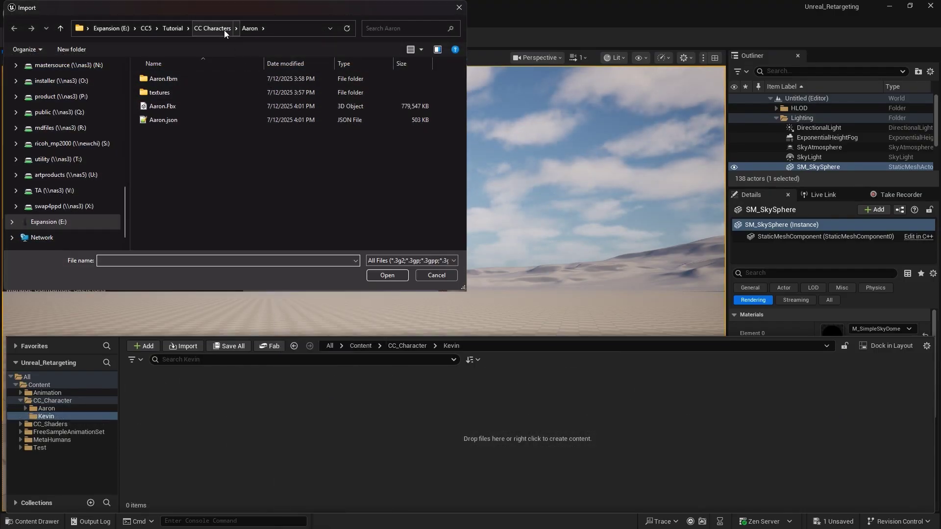
pyautogui.click(224, 30)
pyautogui.doubleClick(189, 92)
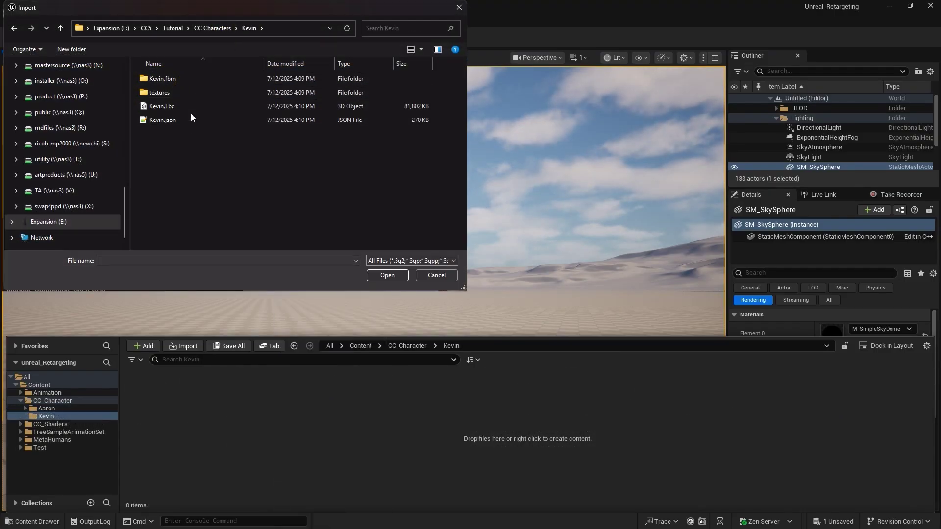
pyautogui.click(190, 106)
pyautogui.click(385, 274)
pyautogui.click(530, 311)
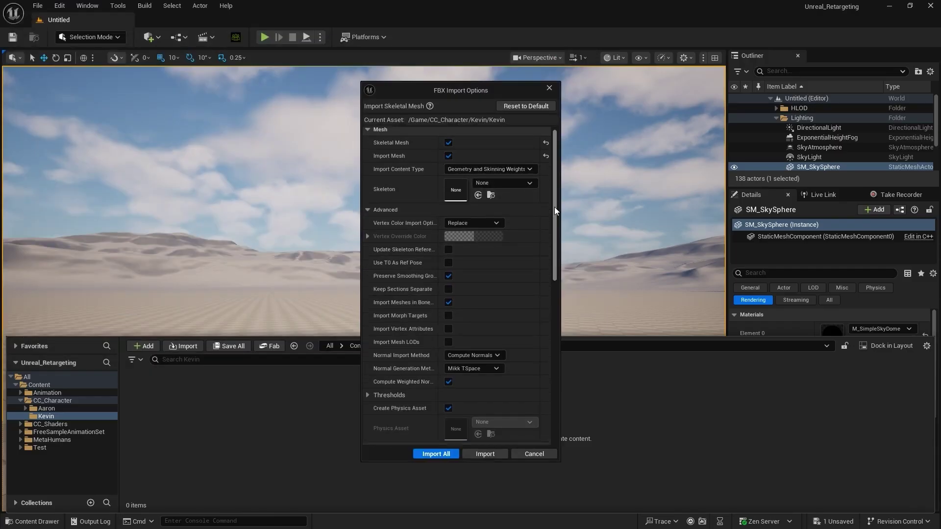
# Disable Import Animations in the FBX import options and import the Kevin character
pyautogui.moveTo(555, 207); pyautogui.dragTo(555, 269)
pyautogui.click(448, 313)
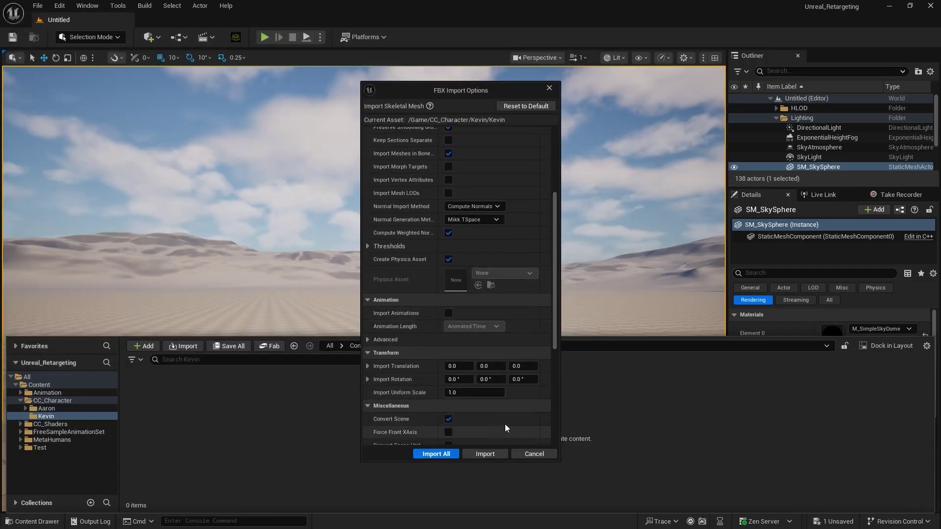
pyautogui.moveTo(557, 337); pyautogui.dragTo(561, 272)
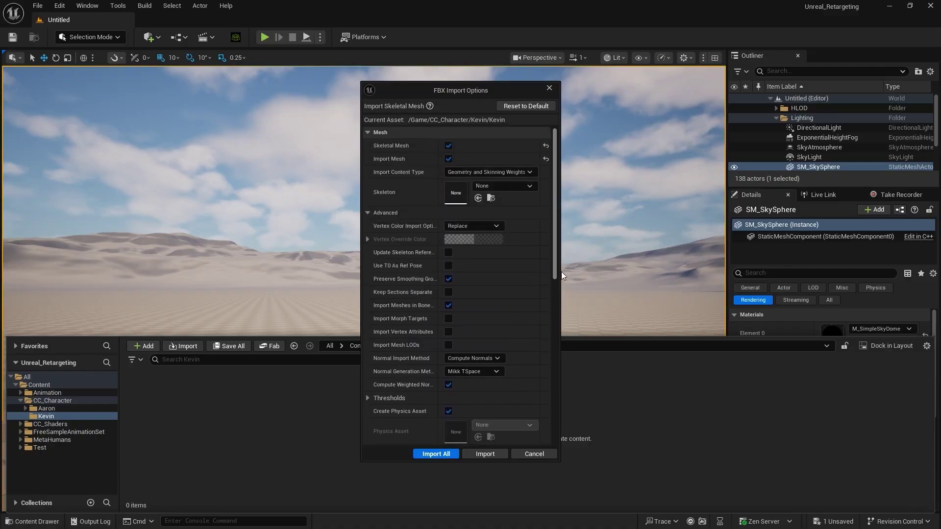
pyautogui.click(484, 454)
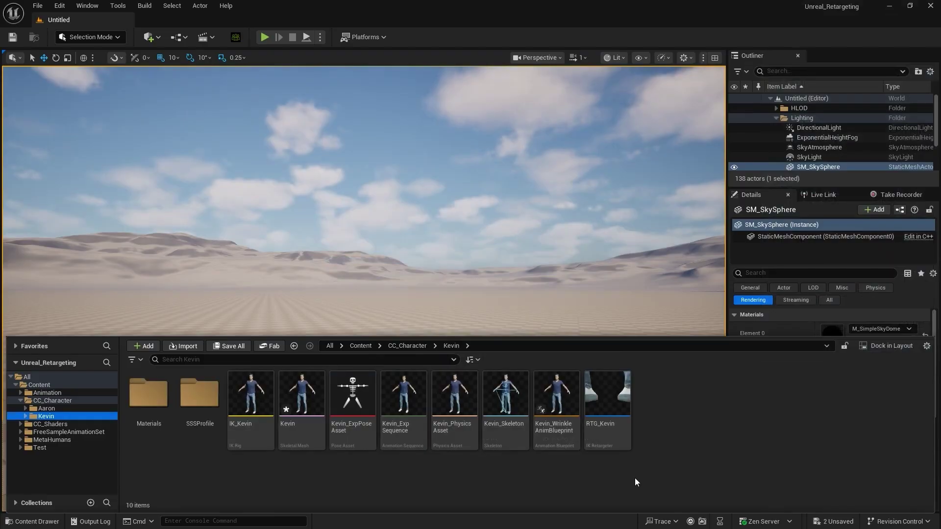
# Open the Kevin_Skeleton asset, then the Aaron_Skeleton asset from the CC_Character > Aaron folder
pyautogui.doubleClick(512, 441)
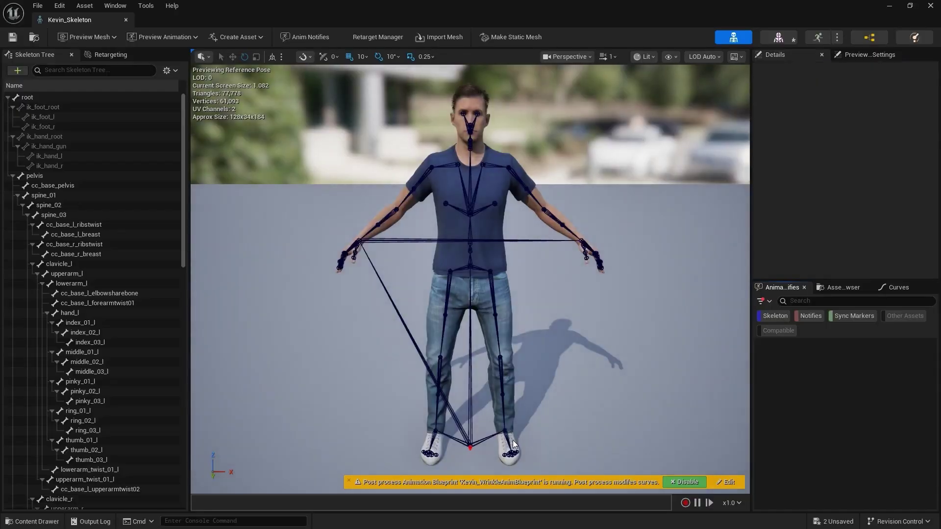
pyautogui.click(32, 521)
pyautogui.click(45, 409)
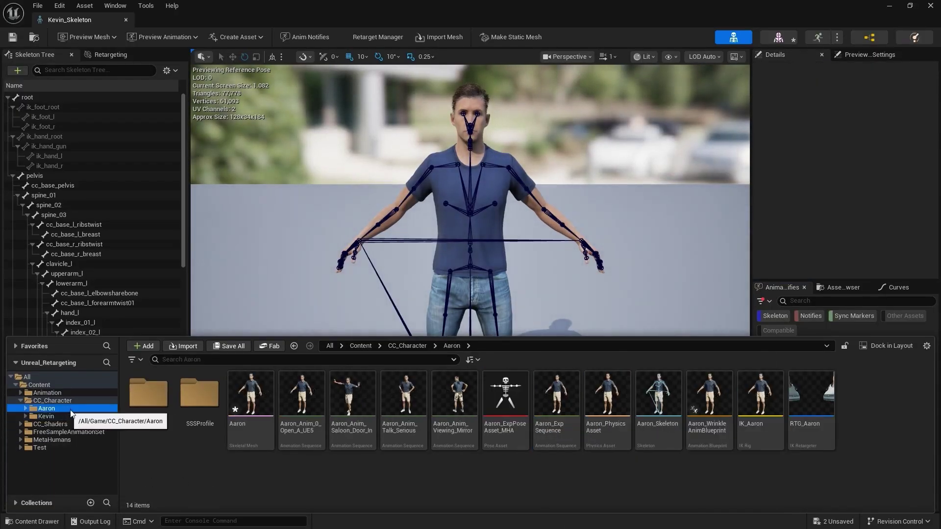
pyautogui.click(667, 431)
pyautogui.doubleClick(666, 431)
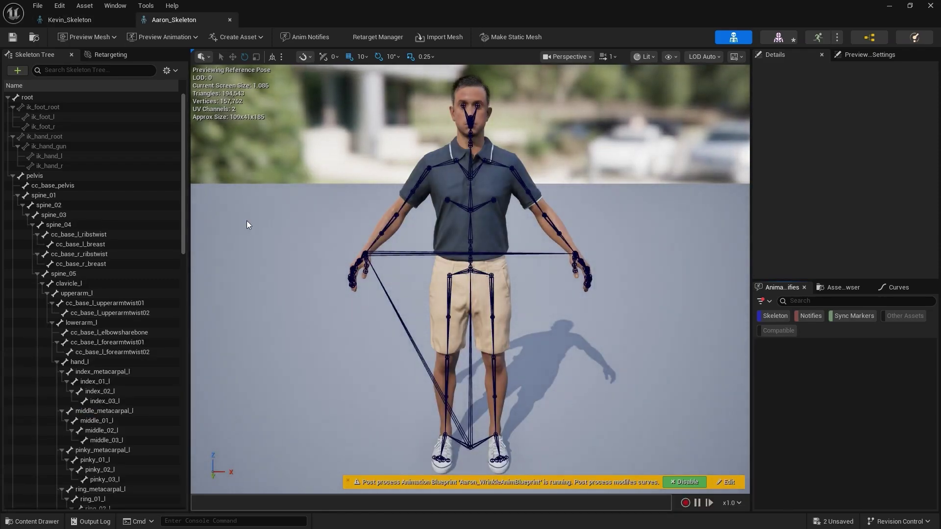
# Compare the overall bone structure of Kevin's UE4 skeleton with Aaron's UE5 skeleton
pyautogui.click(106, 23)
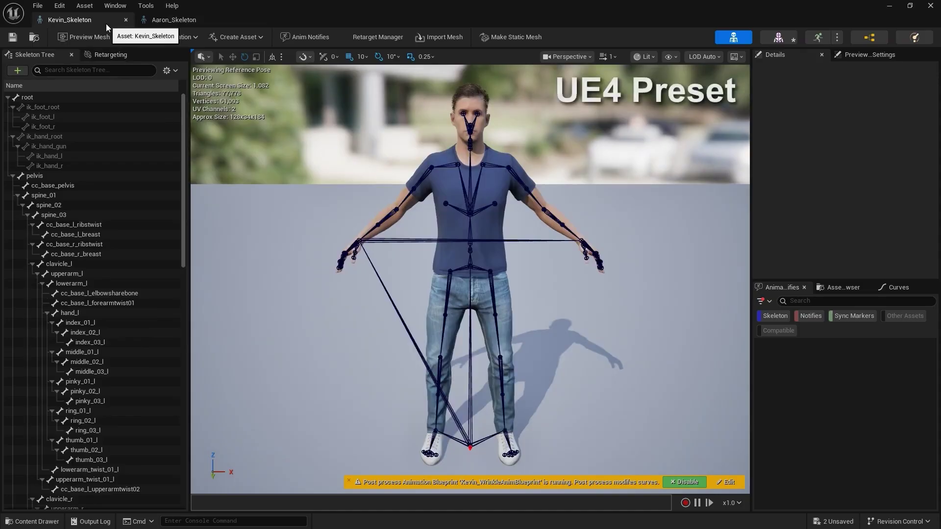
pyautogui.click(205, 22)
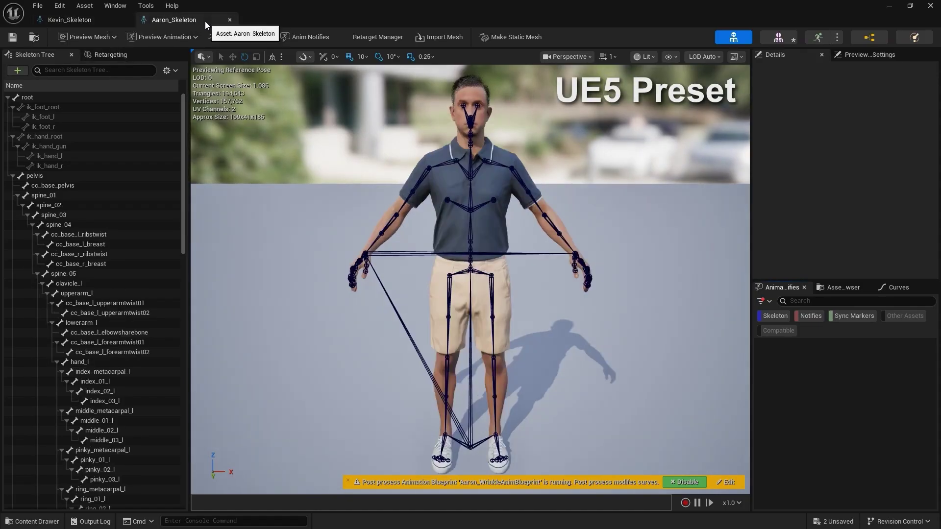
pyautogui.click(108, 21)
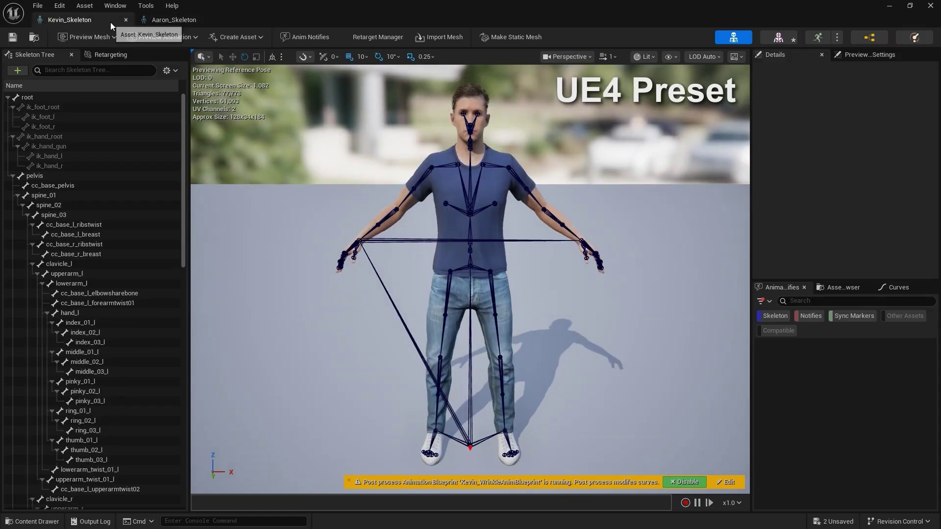
pyautogui.click(210, 20)
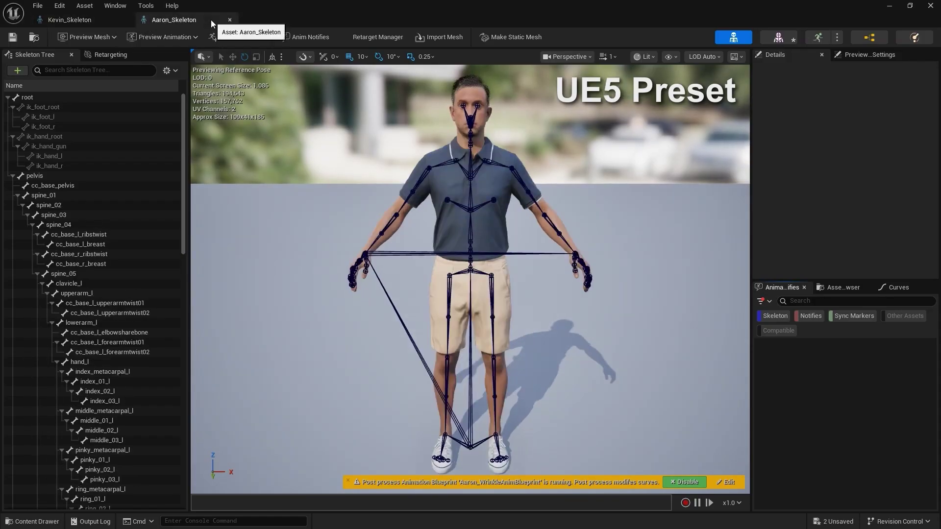
pyautogui.click(107, 22)
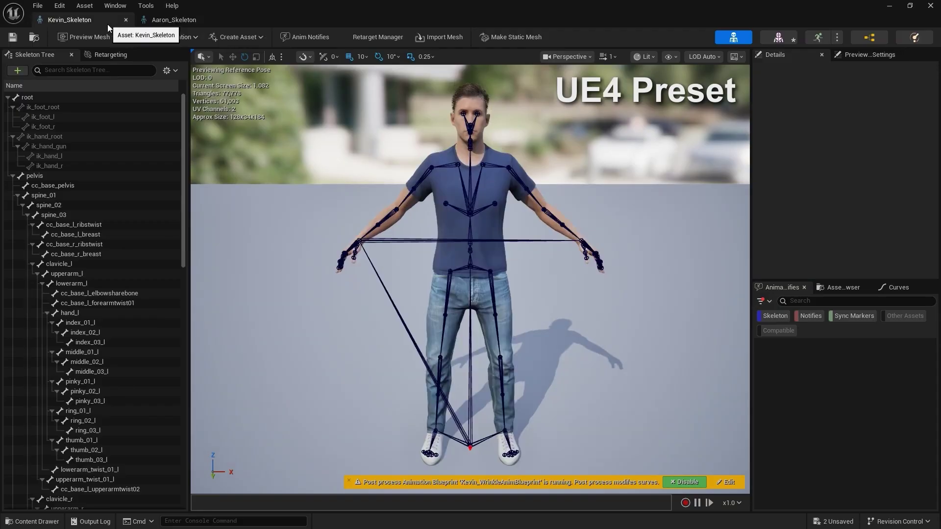
# Examine the spine bones in Kevin's skeleton from spine_01 to spine_03 and in Aaron's from spine_01 to spine_05
pyautogui.click(71, 197)
pyautogui.click(73, 205)
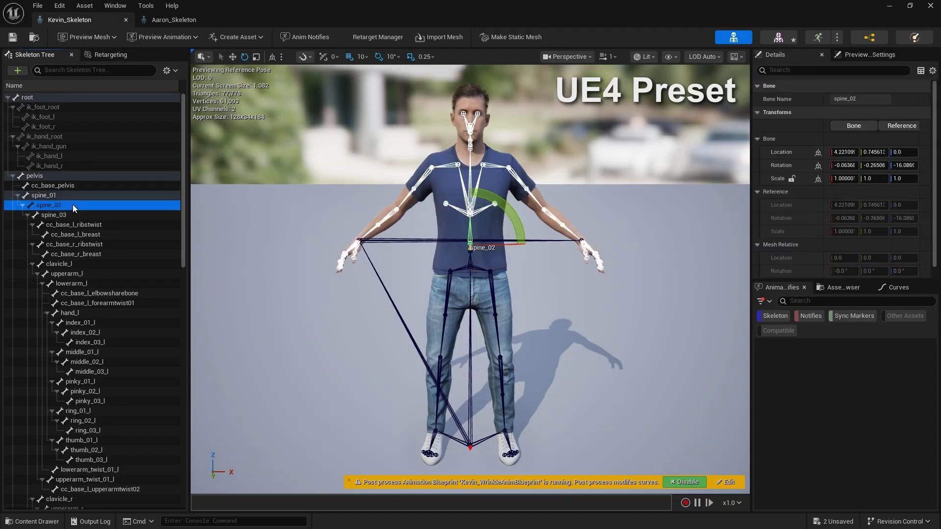
pyautogui.click(76, 214)
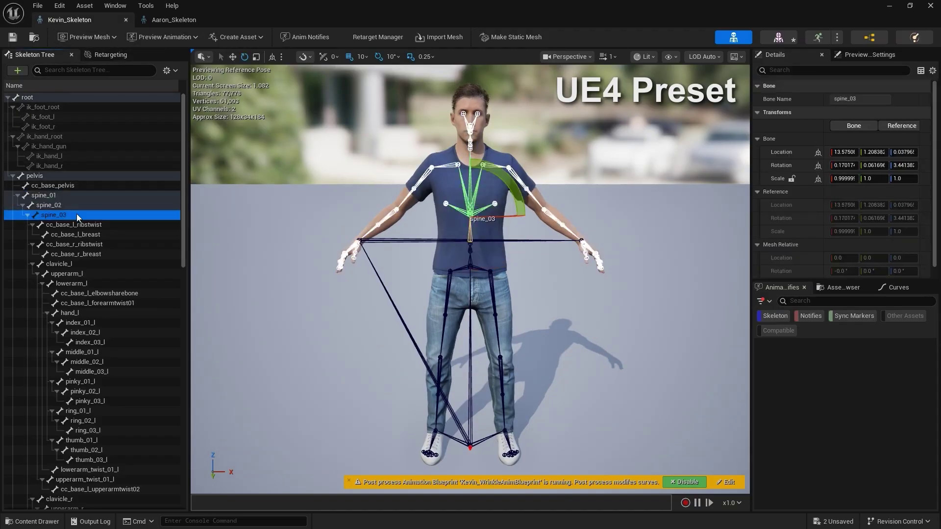
pyautogui.click(201, 21)
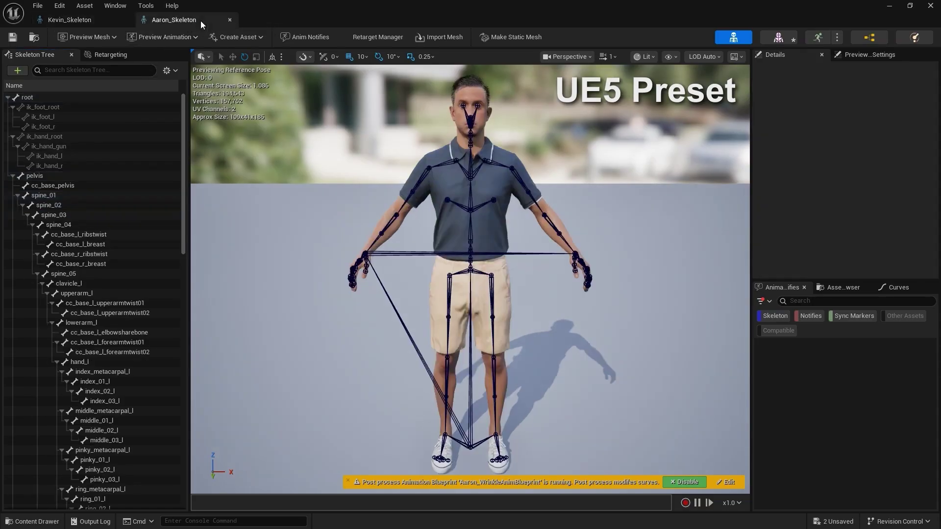
pyautogui.click(105, 199)
pyautogui.click(104, 207)
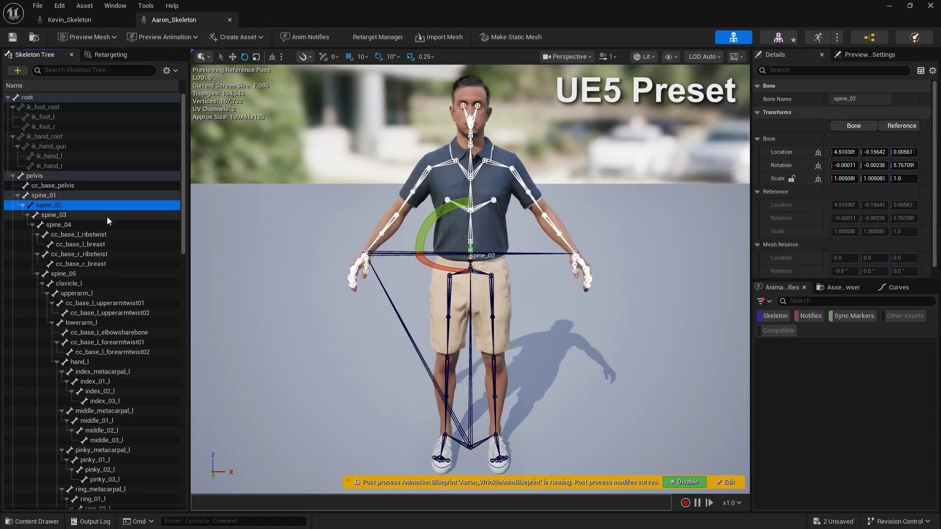
pyautogui.click(107, 216)
pyautogui.click(107, 225)
pyautogui.click(108, 273)
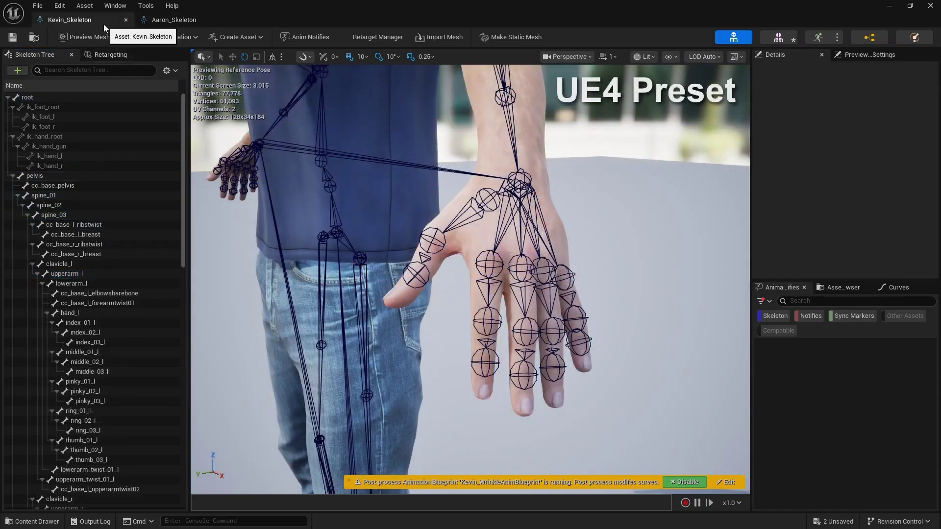
# Compare the hand bones of both skeletons and inspect the left-hand metacarpal bones in Aaron's skeleton
pyautogui.click(205, 19)
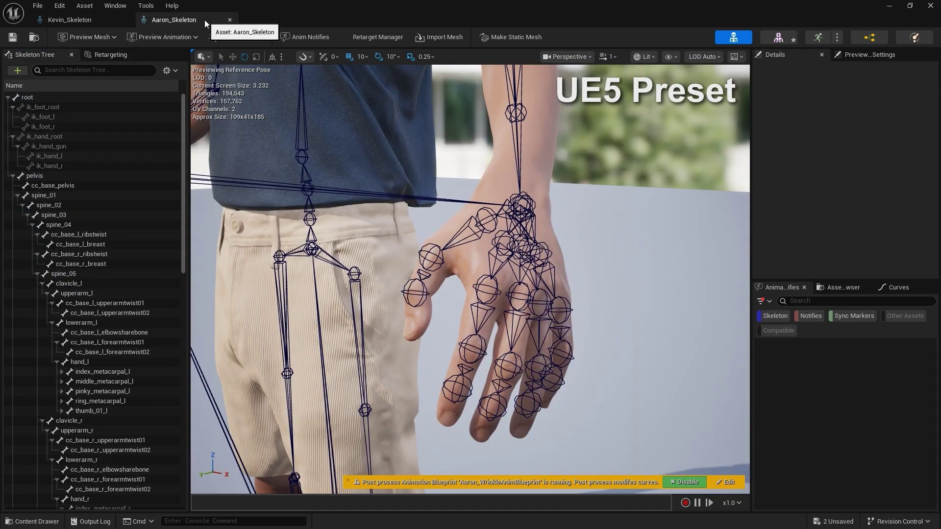
pyautogui.click(107, 23)
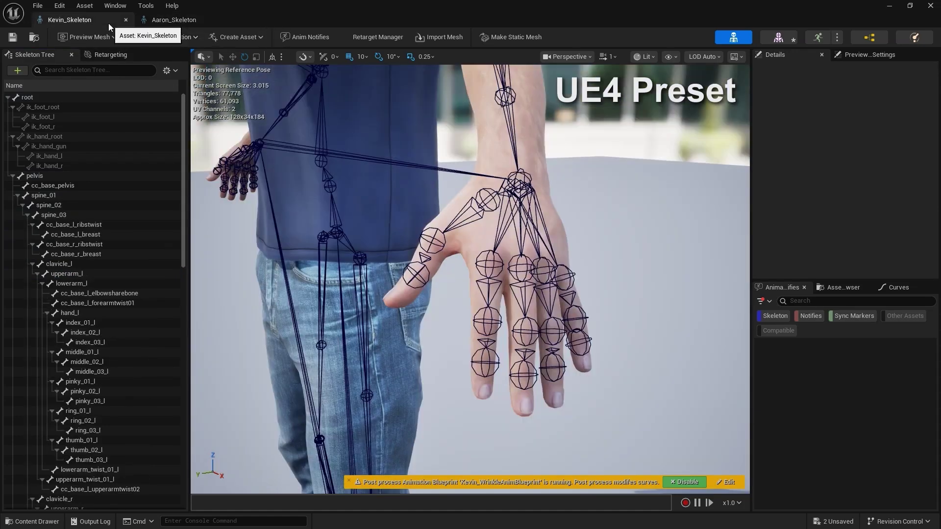
pyautogui.click(208, 21)
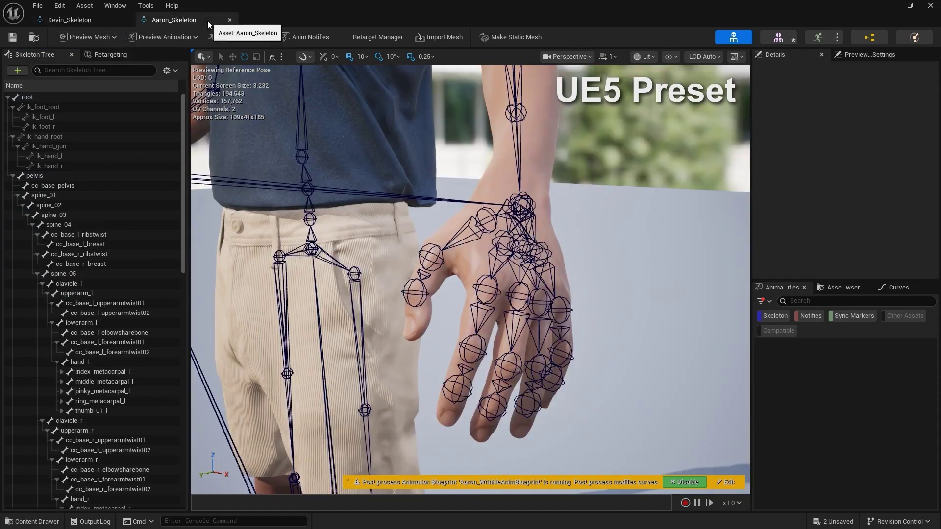
pyautogui.click(145, 372)
pyautogui.click(145, 381)
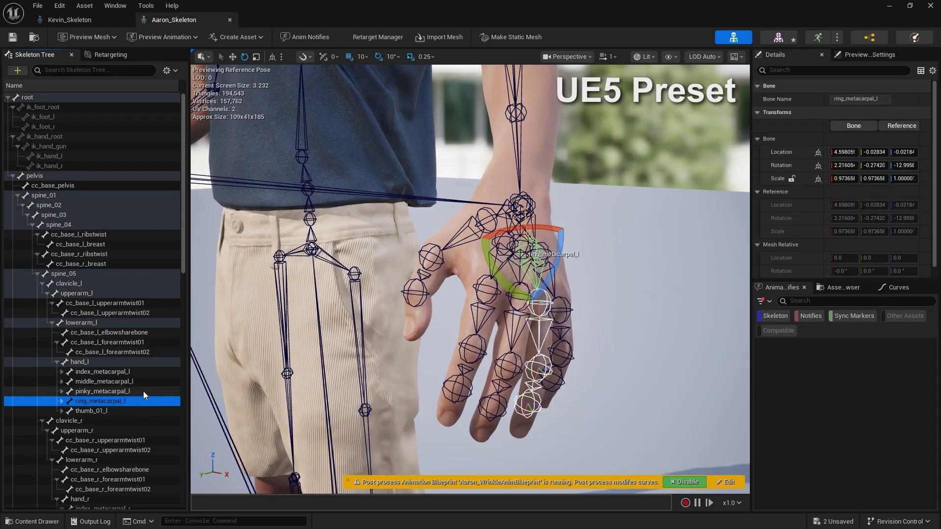
pyautogui.click(143, 391)
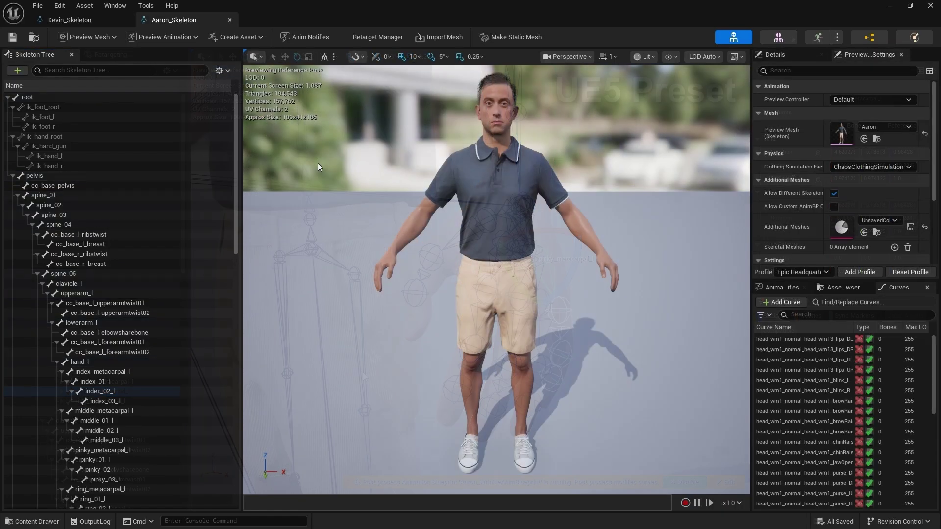
# Preview the Aaron_Anim_Viewing_Mirror animation on Aaron and review the other preview animations available for the skeleton
pyautogui.click(183, 38)
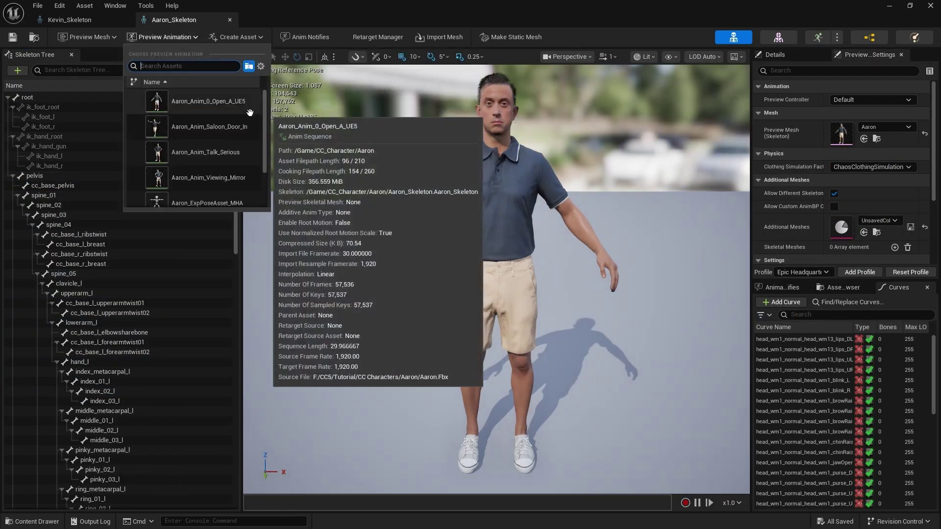
pyautogui.click(254, 184)
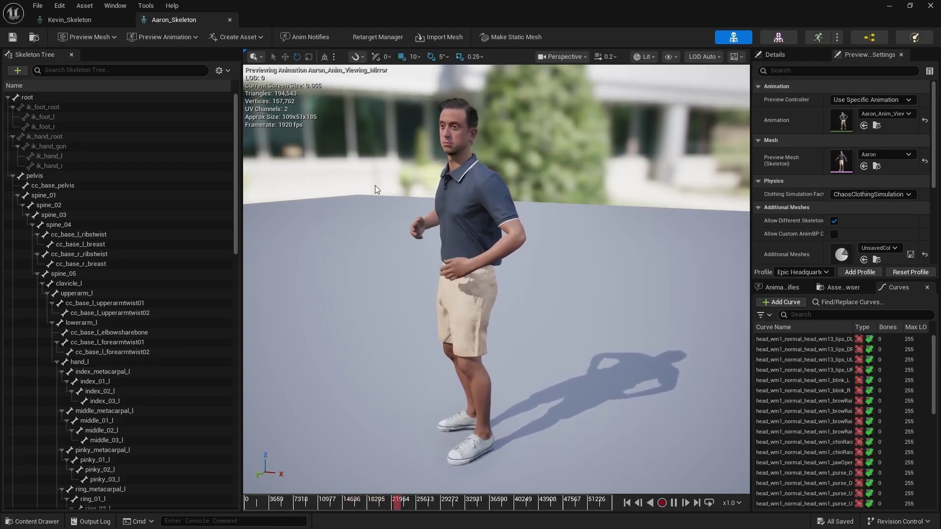
pyautogui.click(186, 38)
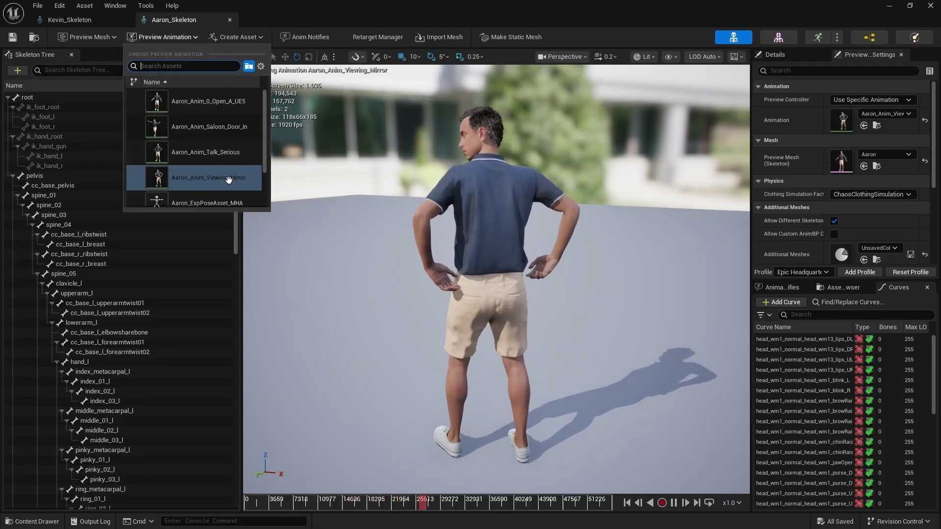
pyautogui.click(189, 38)
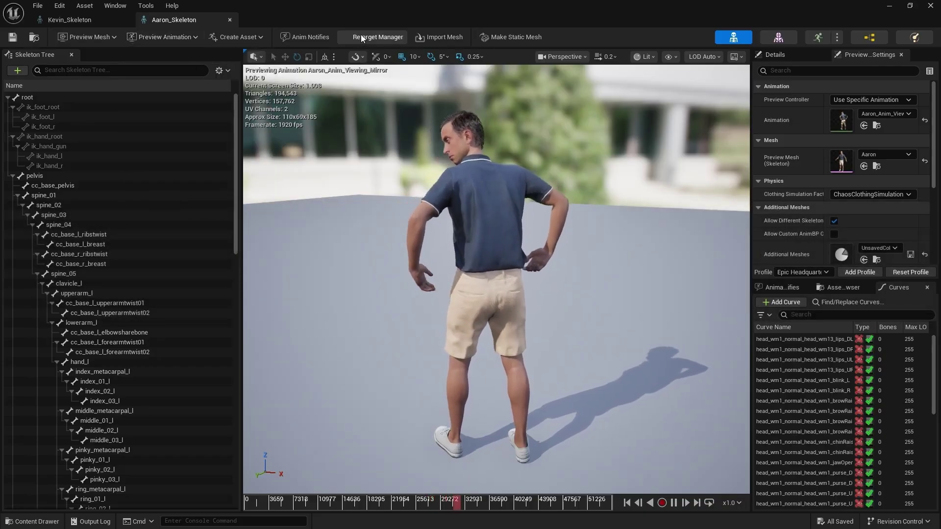
# Add SK_Mannequin to the compatible skeletons of Aaron_Skeleton in the Retarget Manager, using the search term "Mann"
pyautogui.click(398, 39)
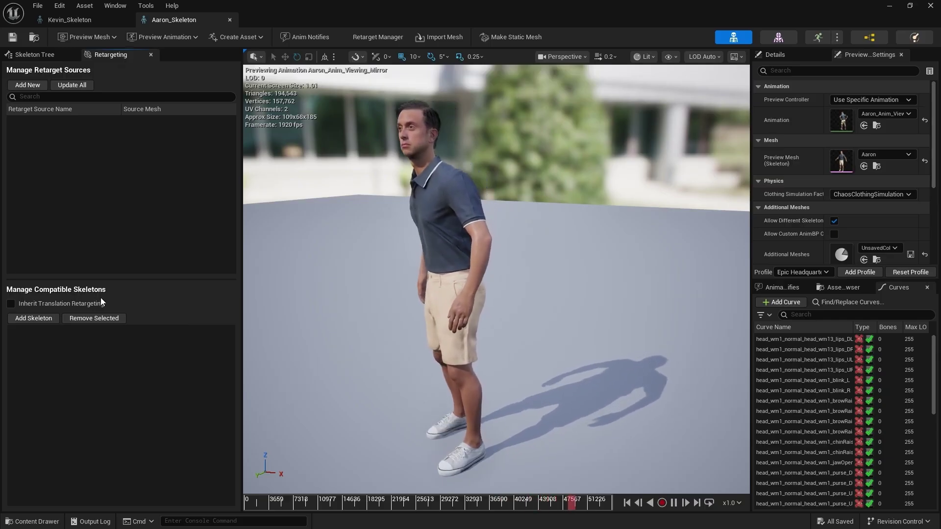
pyautogui.click(32, 321)
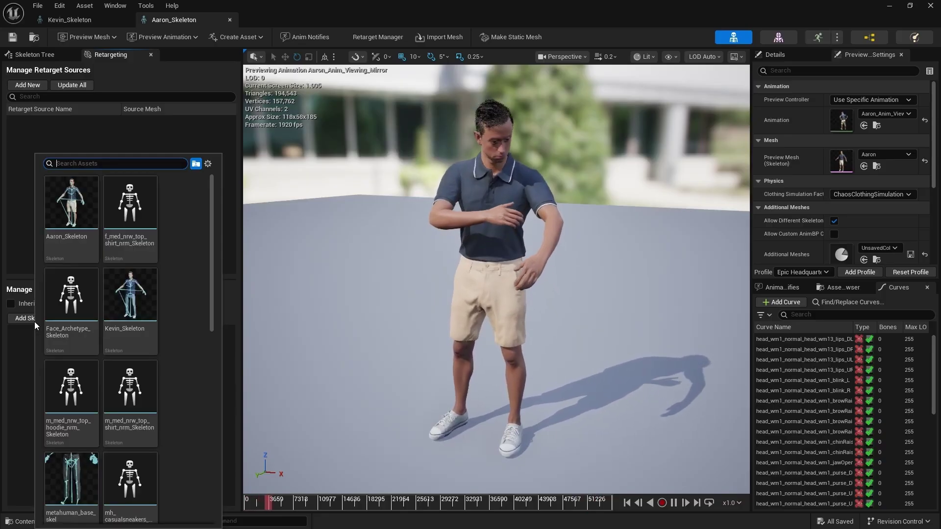
pyautogui.write('Mann')
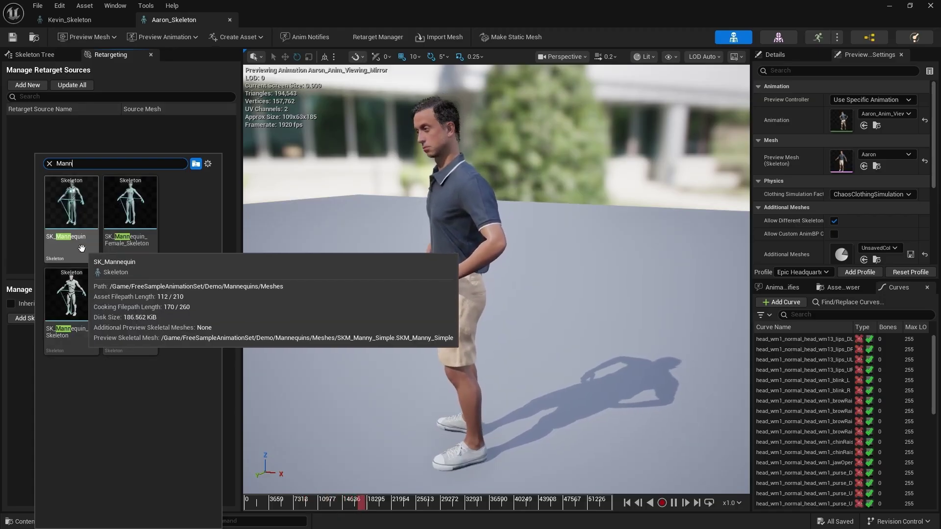
pyautogui.click(81, 249)
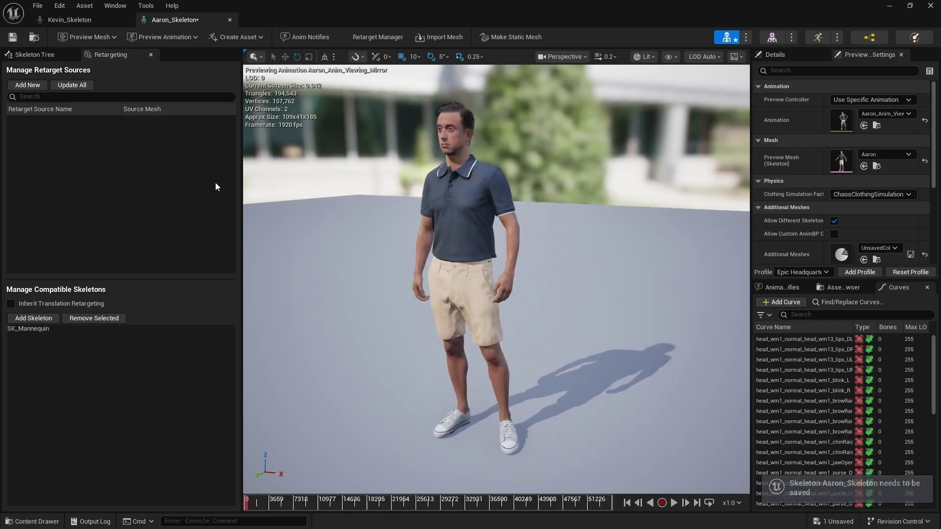
# Browse the preview animations compatible with Aaron's skeleton, search them for "Look" and preview one on Aaron
pyautogui.click(190, 39)
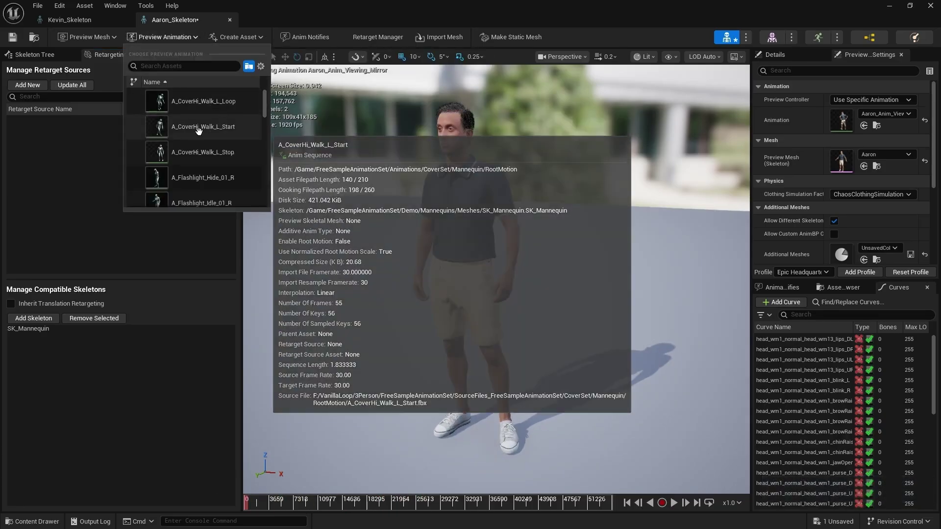
pyautogui.scroll(-5, 263, 120)
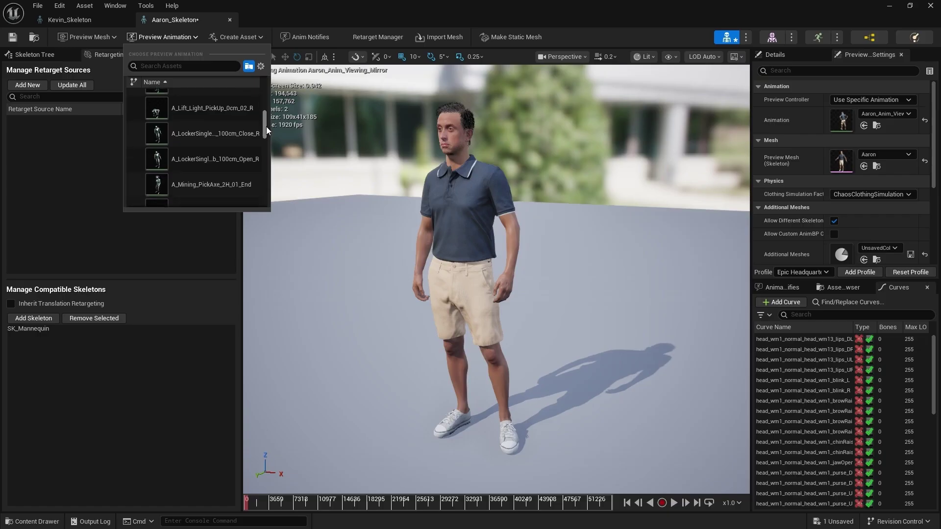
pyautogui.moveTo(266, 126); pyautogui.dragTo(268, 174)
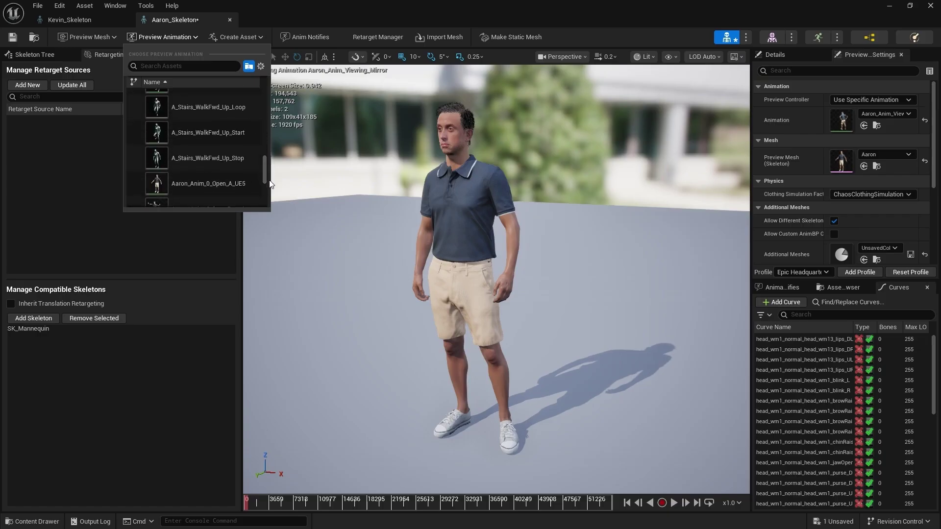
pyautogui.scroll(-2, 267, 178)
pyautogui.scroll(10, 221, 147)
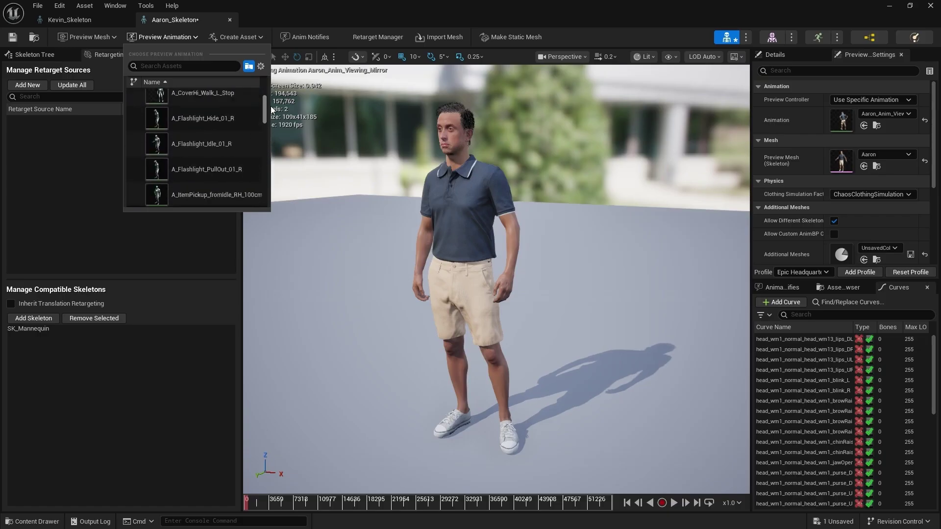
pyautogui.click(191, 67)
pyautogui.write('Look')
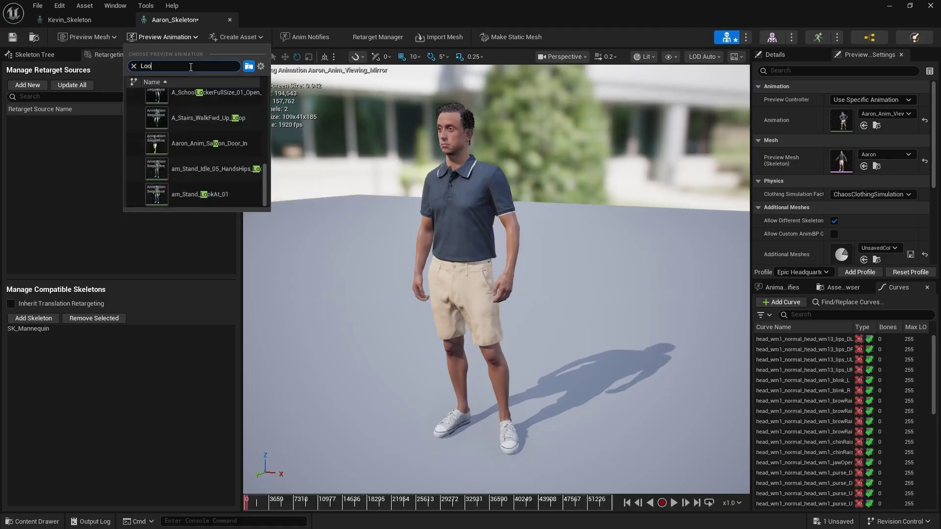
pyautogui.click(175, 103)
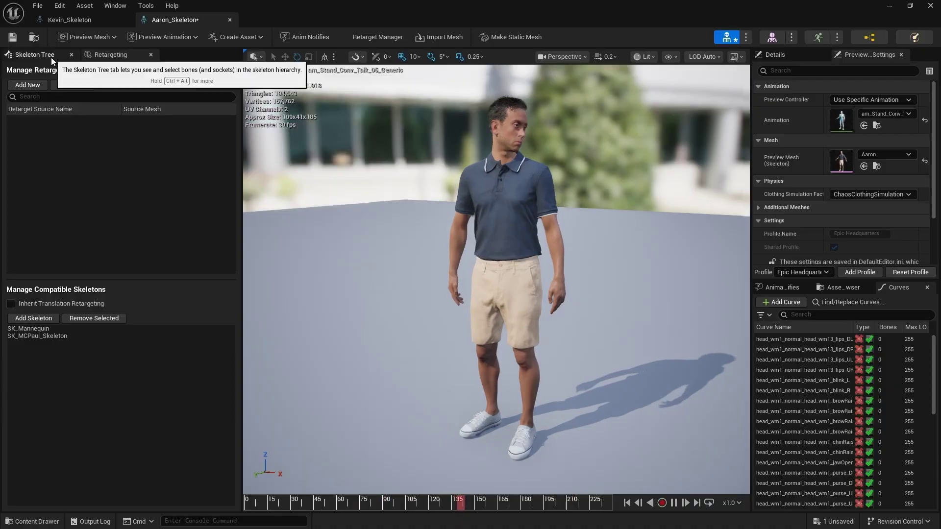
# Show the retargeting options in Aaron's skeleton tree and inspect the translation retargeting modes offered for the root bone
pyautogui.click(35, 54)
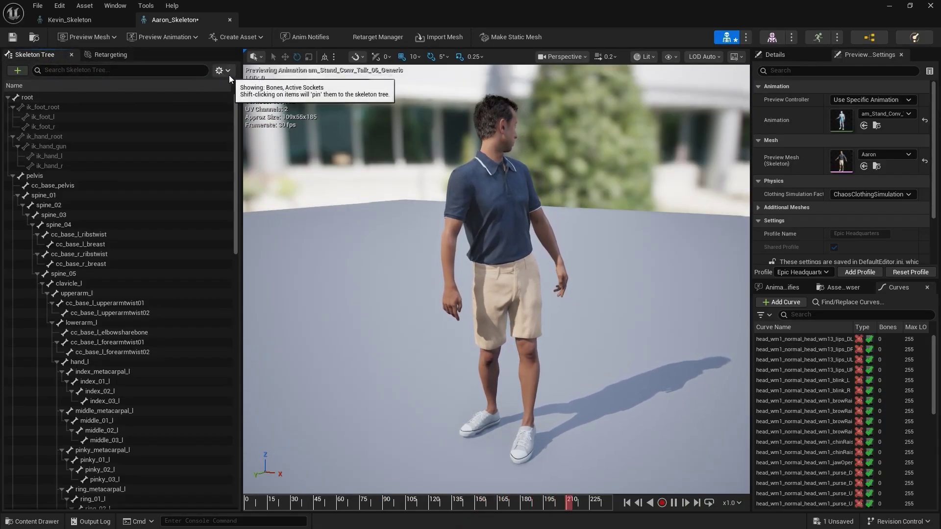
pyautogui.click(228, 72)
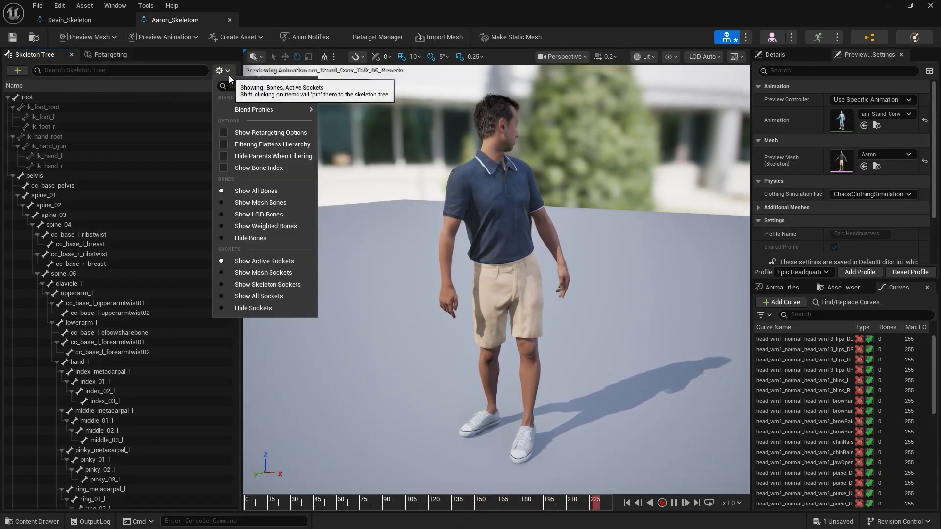
pyautogui.click(309, 138)
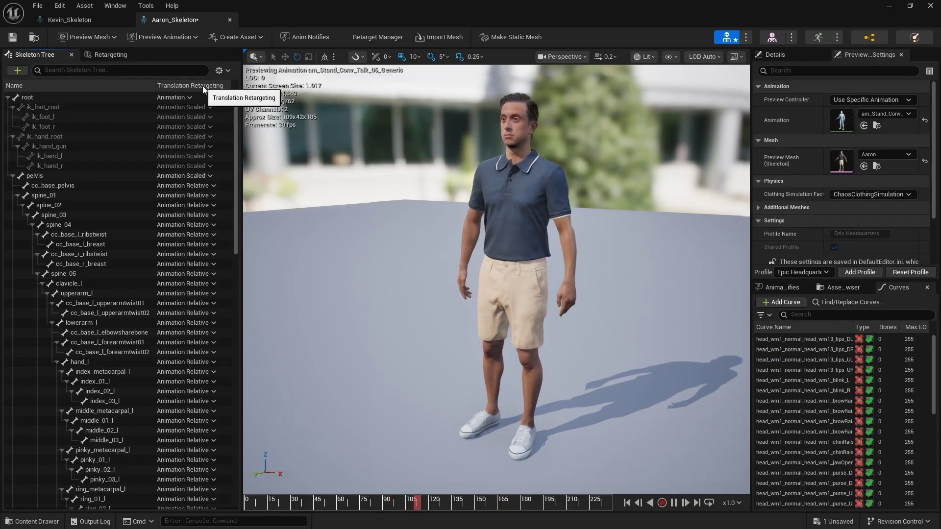
pyautogui.moveTo(234, 113)
pyautogui.mouseDown()
pyautogui.moveTo(260, 382)
pyautogui.moveTo(230, 98)
pyautogui.mouseUp()
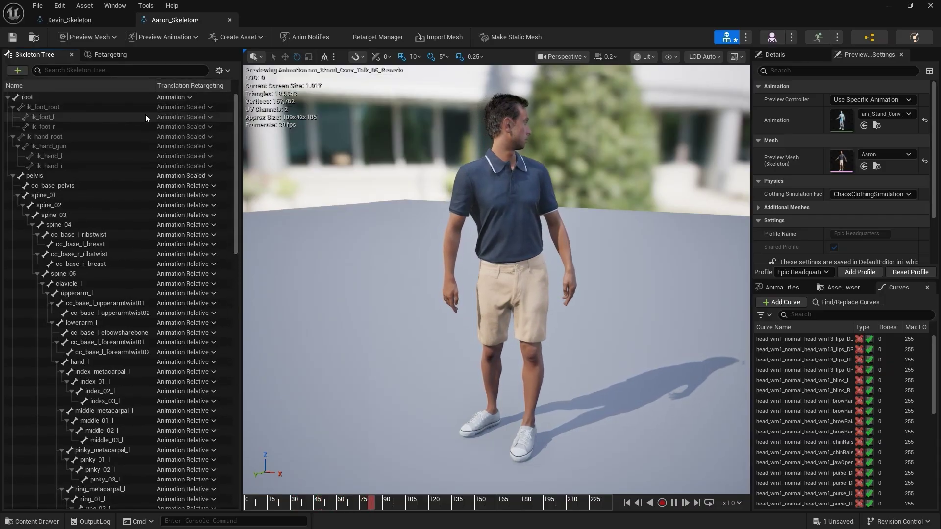
pyautogui.click(174, 97)
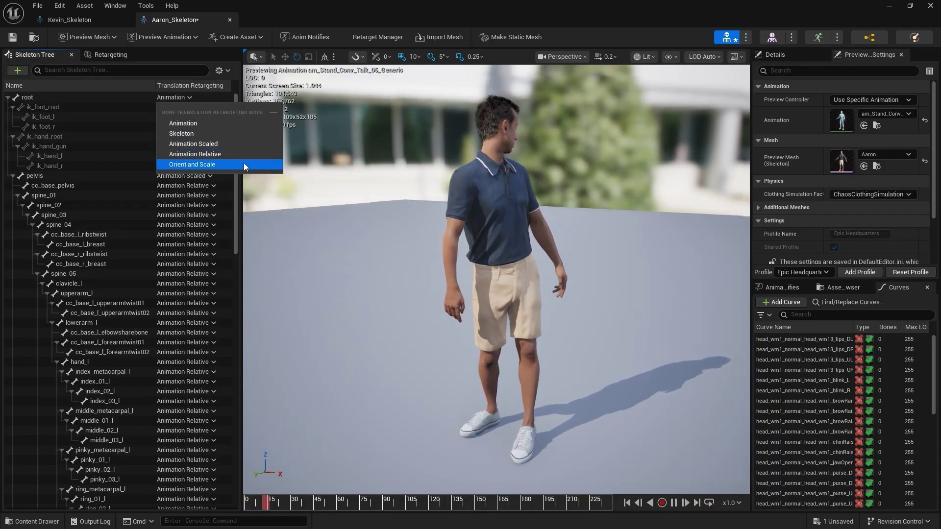
pyautogui.click(190, 97)
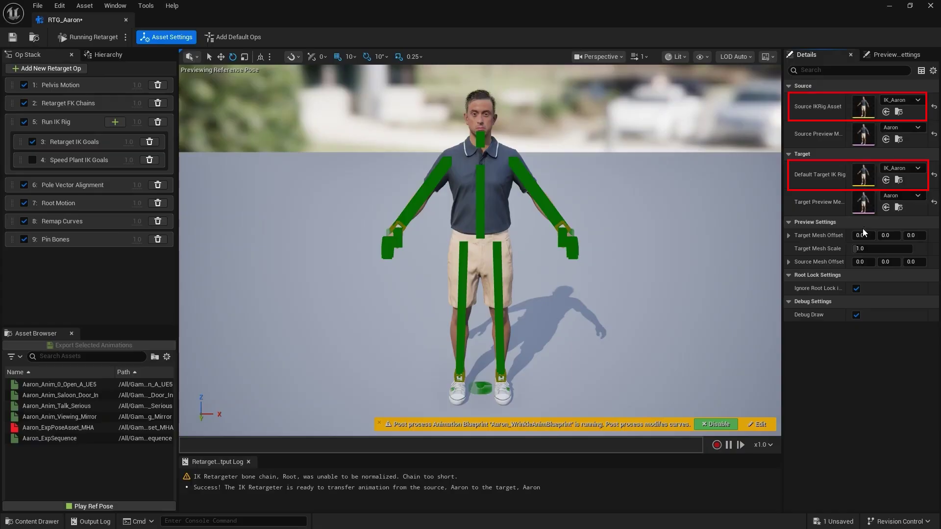
# In RTG_Aaron, offset the target mesh about 151.6 in X and set the source IK rig to IK_Metahuman_Retarget
pyautogui.moveTo(863, 230); pyautogui.dragTo(897, 231)
pyautogui.moveTo(547, 212); pyautogui.dragTo(548, 212, button='right')
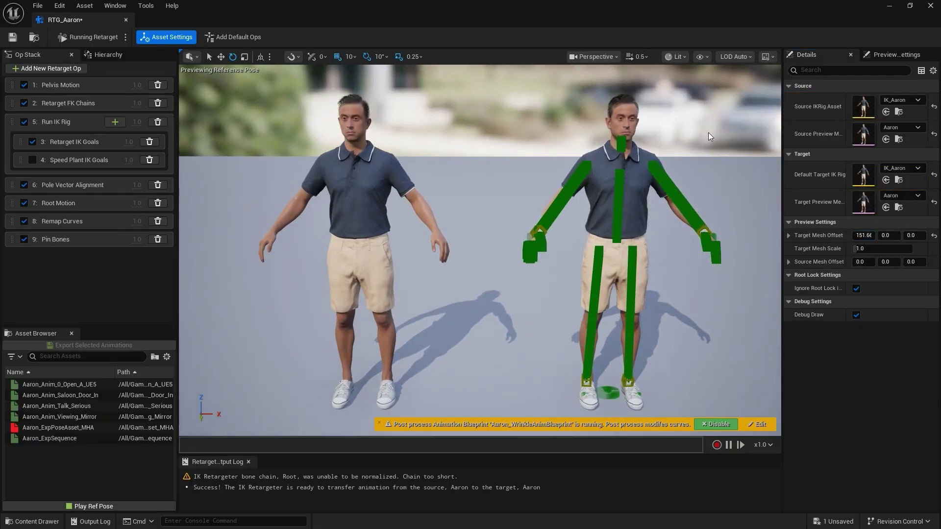
pyautogui.click(918, 101)
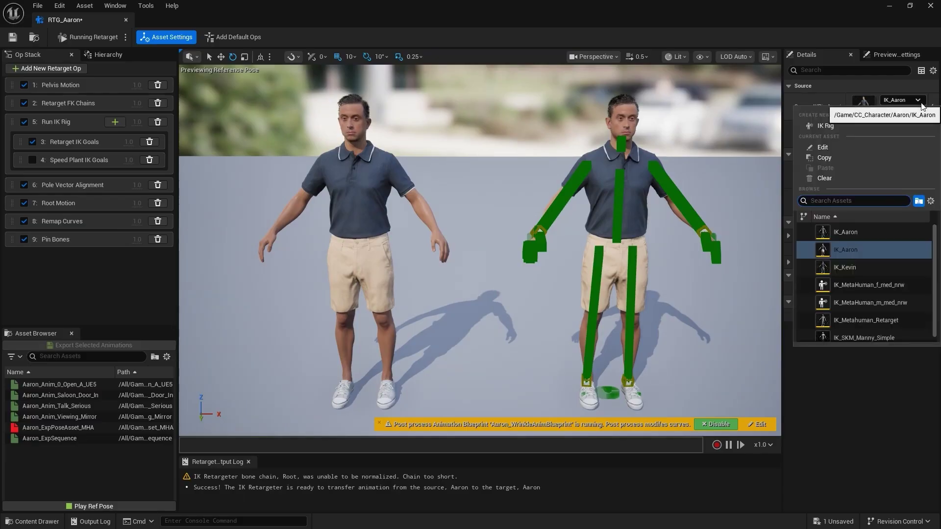
pyautogui.write('Met')
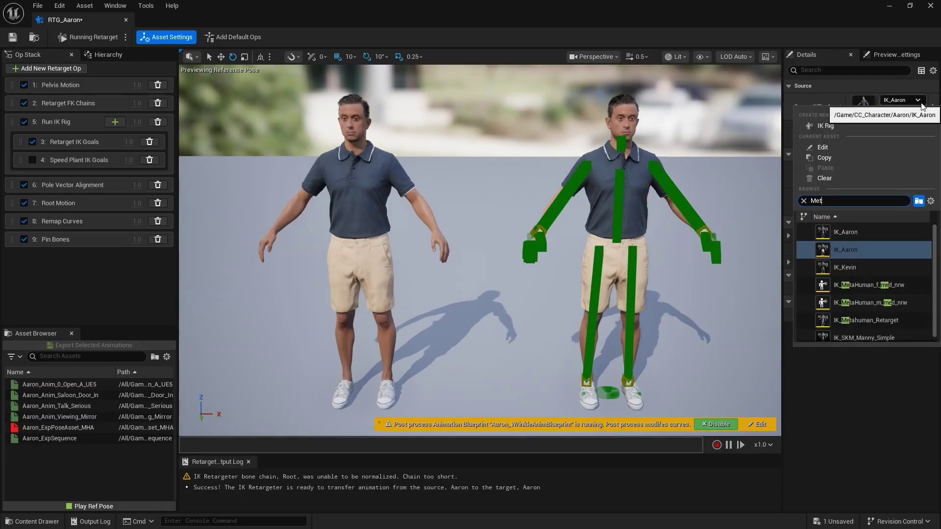
pyautogui.write('a')
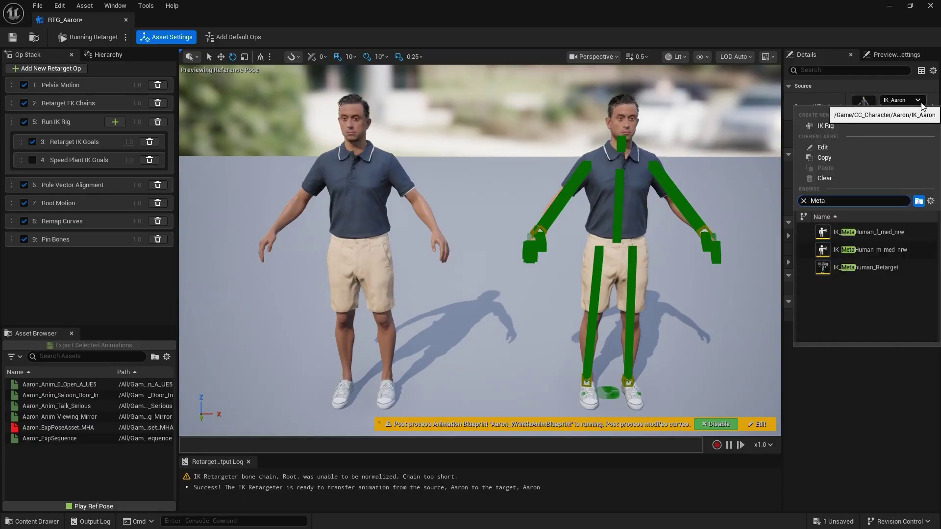
pyautogui.click(915, 267)
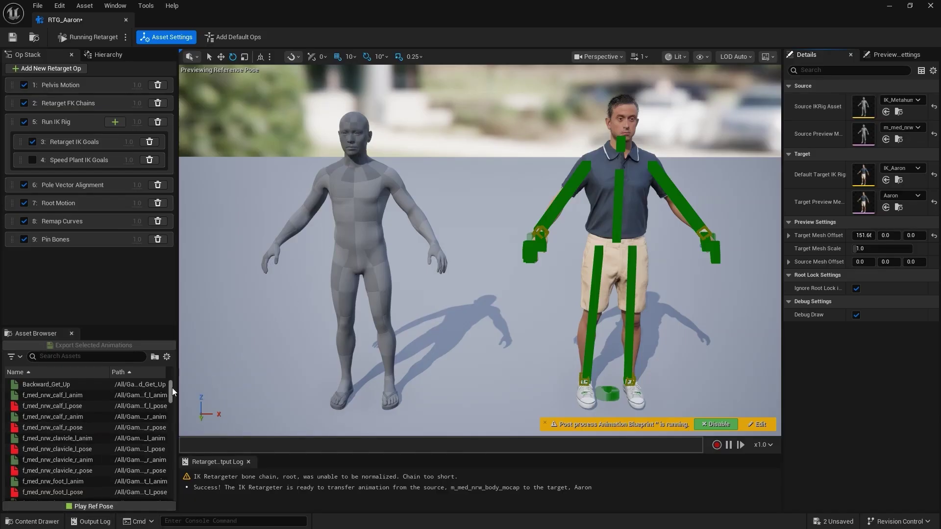
# Preview m_sample_anim on the MetaHuman source and Aaron target, and turn off Debug Draw
pyautogui.moveTo(172, 388); pyautogui.dragTo(173, 483)
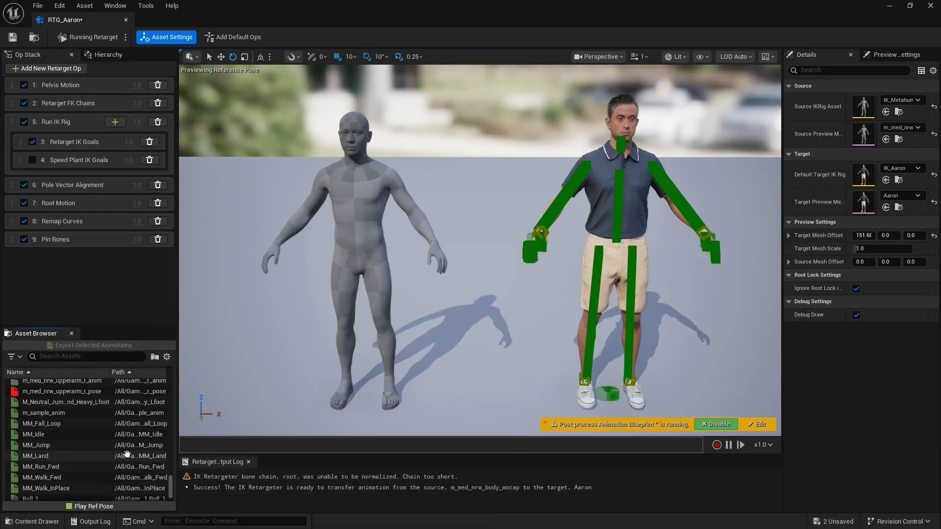
pyautogui.click(78, 413)
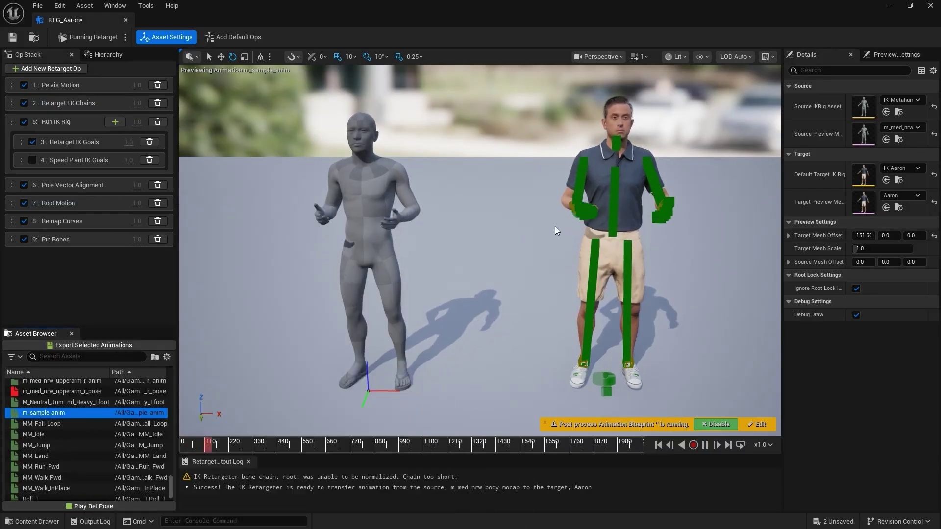
pyautogui.click(856, 315)
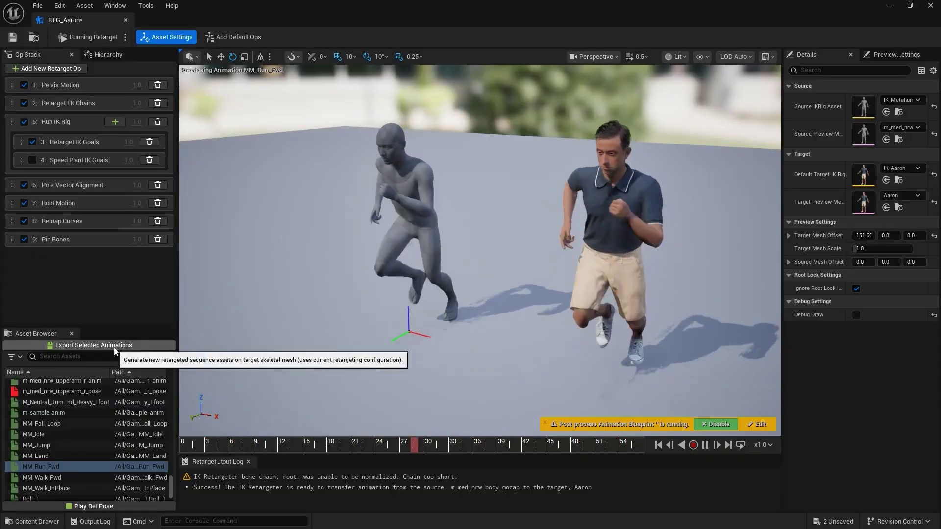
# Export the retargeted MM_Run_Fwd animation for Aaron to the Content > Animation folder
pyautogui.click(133, 347)
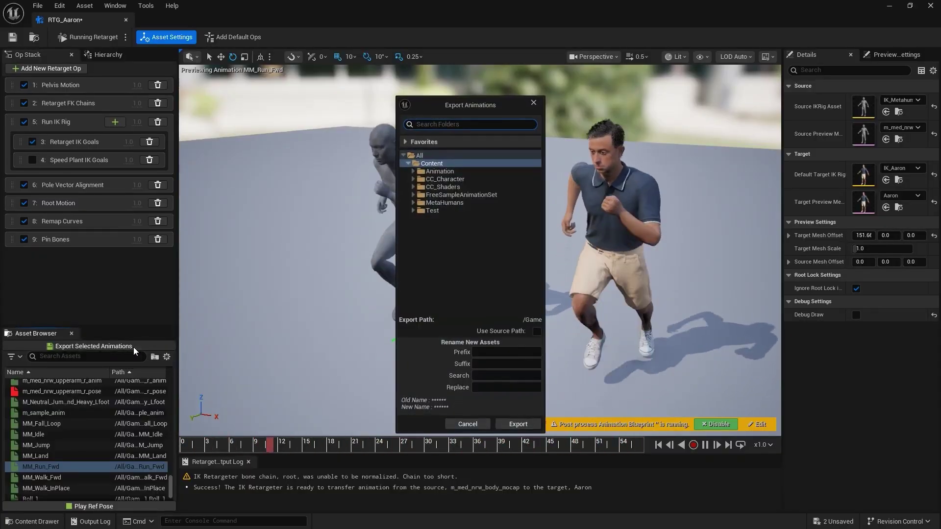
pyautogui.click(458, 171)
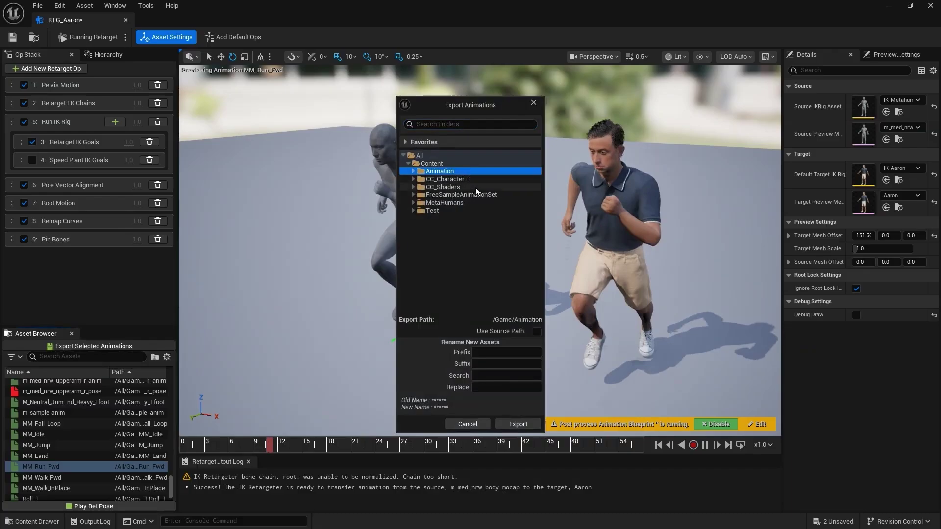
pyautogui.click(518, 425)
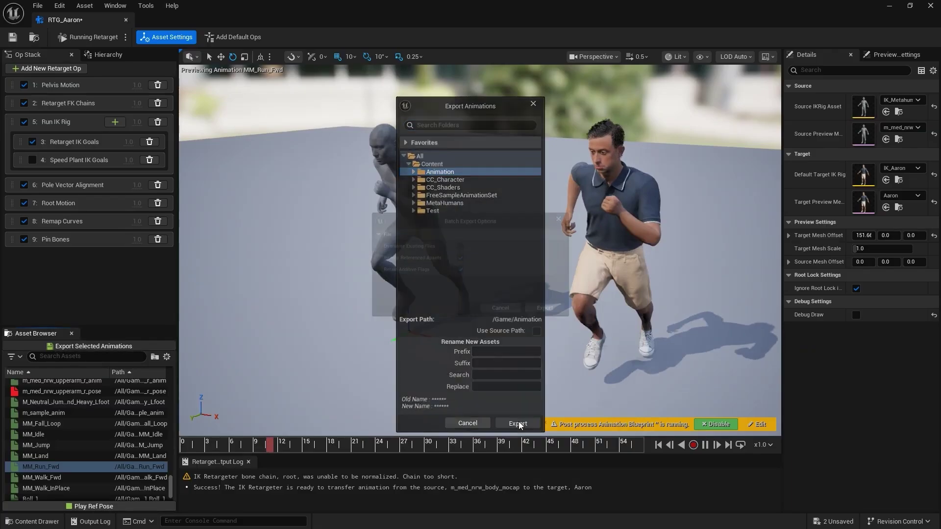
pyautogui.click(554, 313)
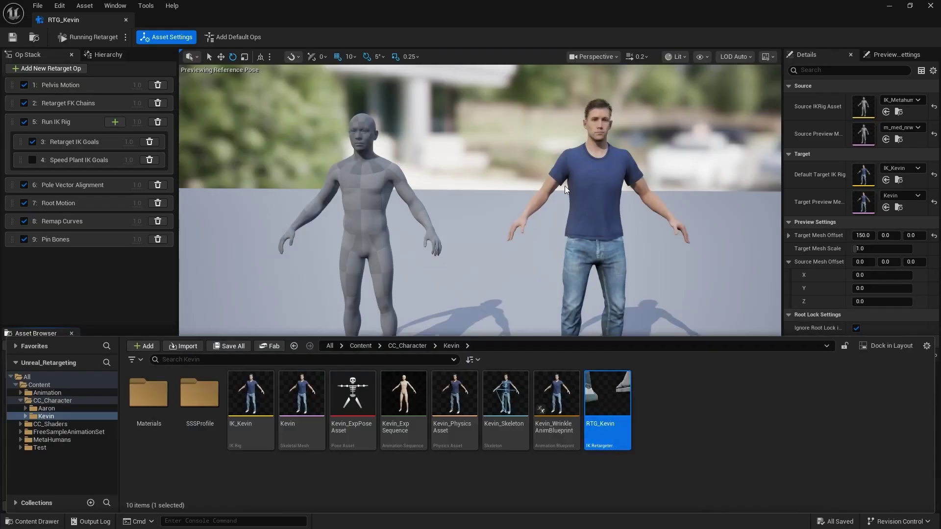
# Preview the MM_Run_Fwd animation retargeted from the MetaHuman to Kevin in RTG_Kevin
pyautogui.click(683, 166)
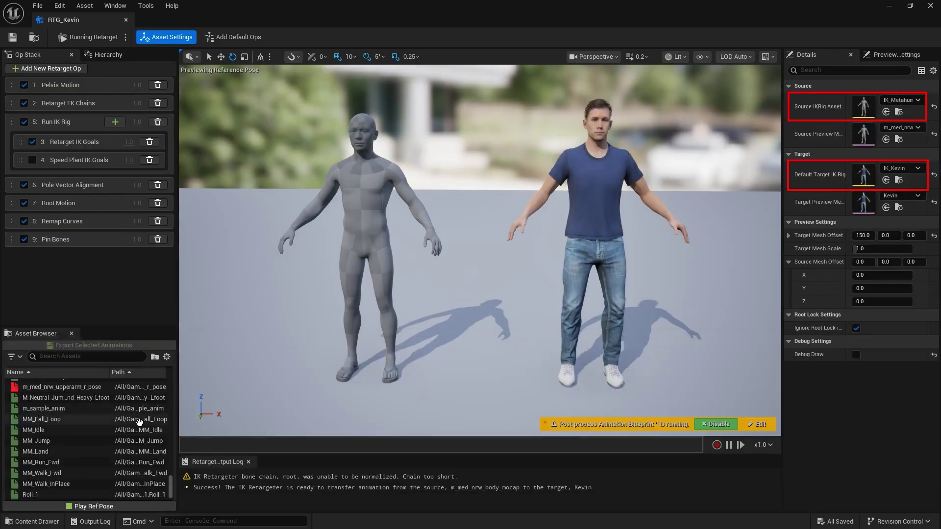
pyautogui.click(87, 463)
pyautogui.doubleClick(96, 464)
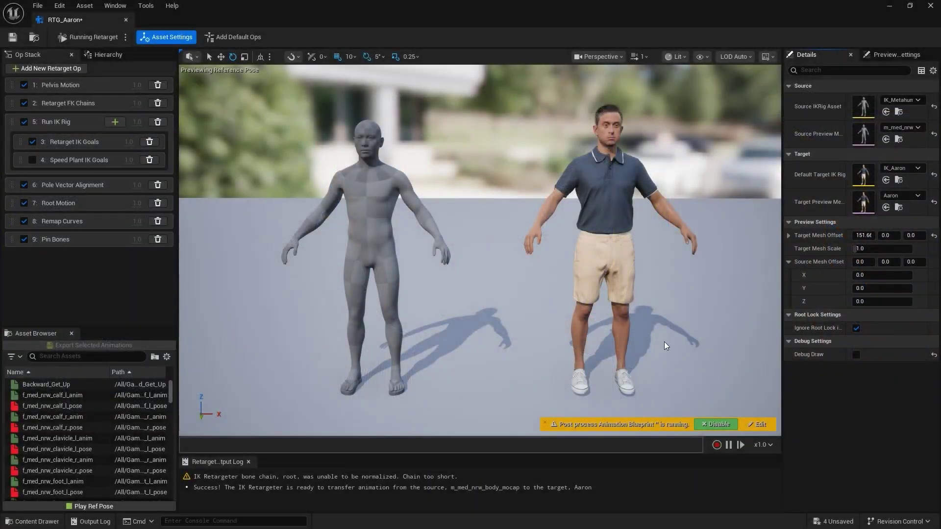
# Reverse the retarget direction in RTG_Aaron by setting the source IK rig to IK_Aaron and the target IK rig to IK_Metahuman_Retarget
pyautogui.click(918, 100)
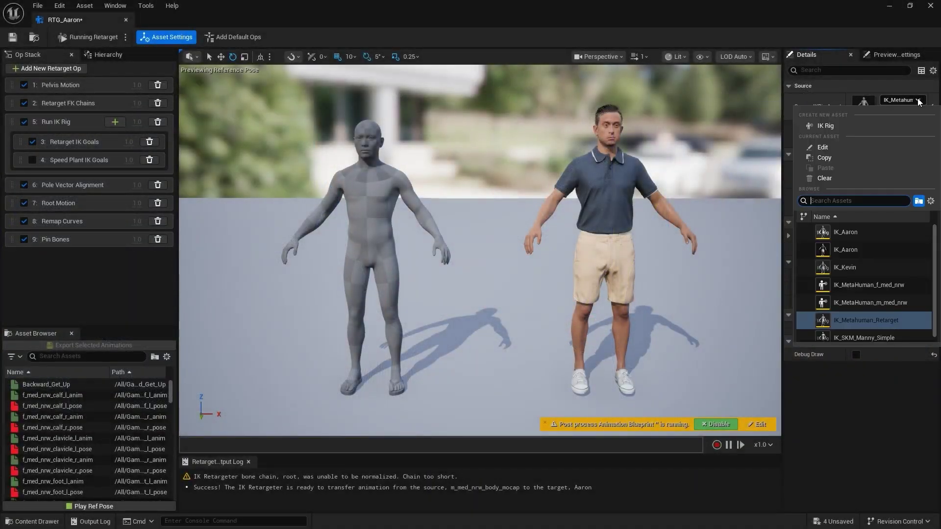
pyautogui.click(872, 251)
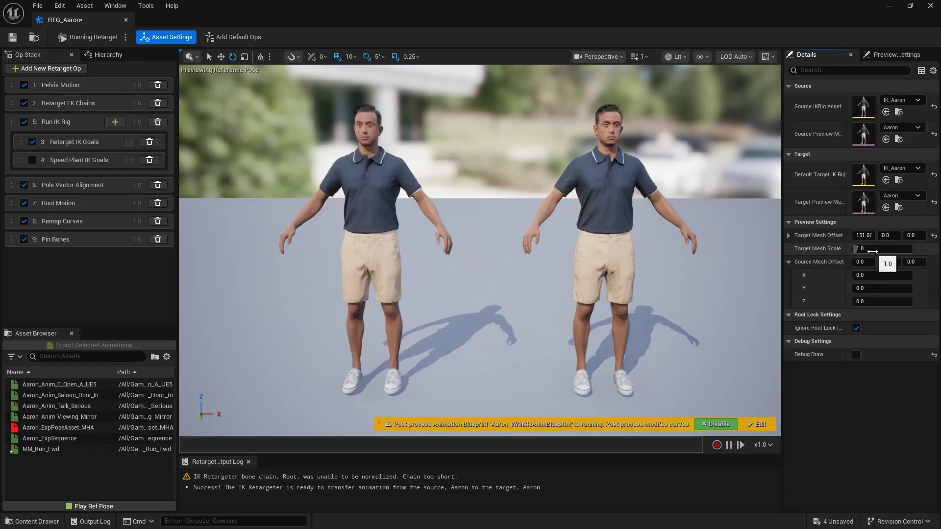
pyautogui.click(918, 168)
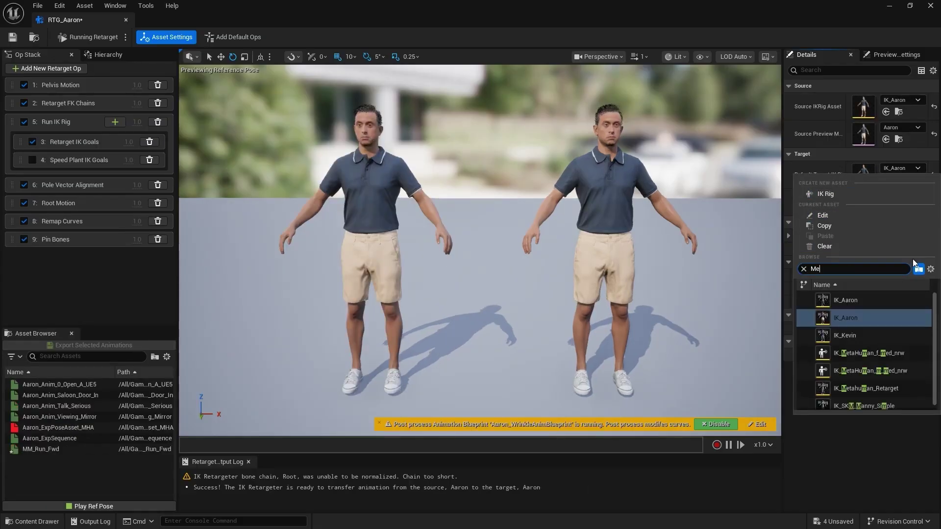
pyautogui.write('Meta')
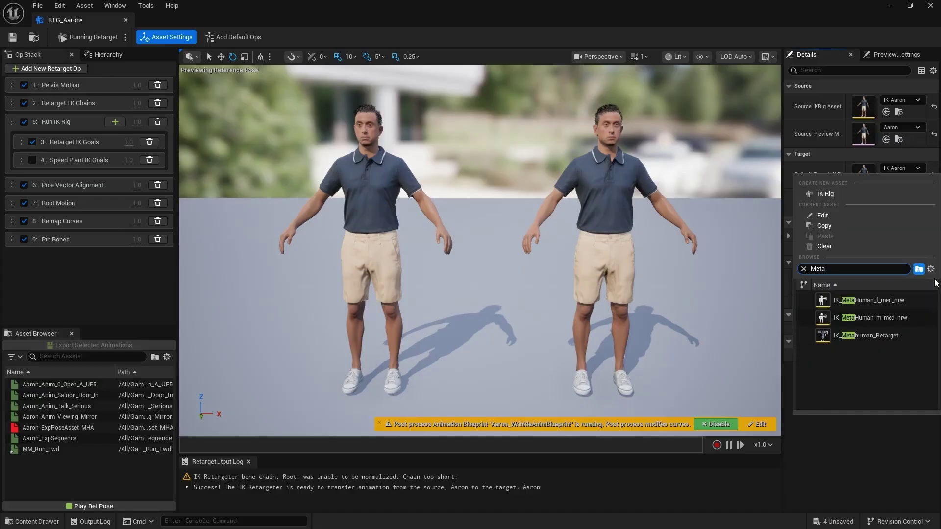
pyautogui.click(881, 335)
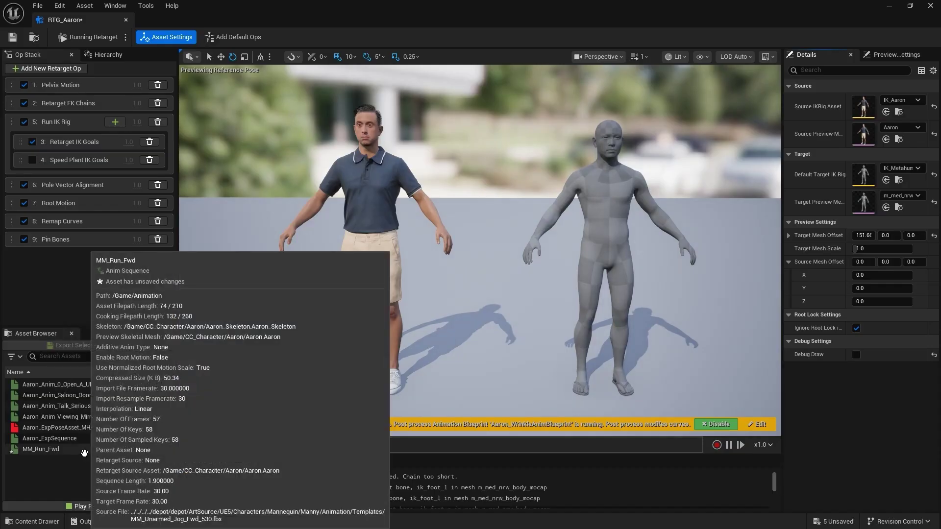
# Preview Aaron_Anim_Talk_Serious on the MetaHuman target, and export the retargeted Aaron_Anim_Viewing_Mirror to the Content > Animation folder
pyautogui.doubleClick(97, 407)
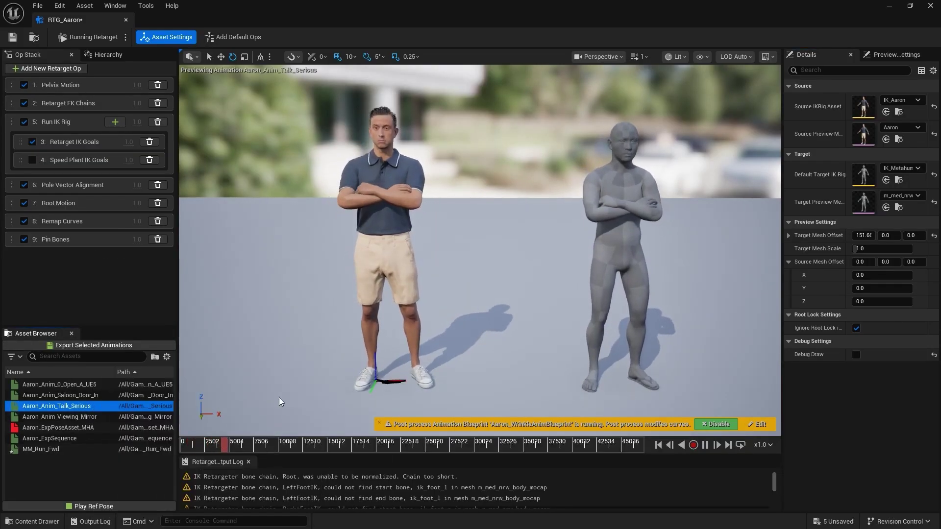
pyautogui.doubleClick(73, 417)
pyautogui.click(92, 346)
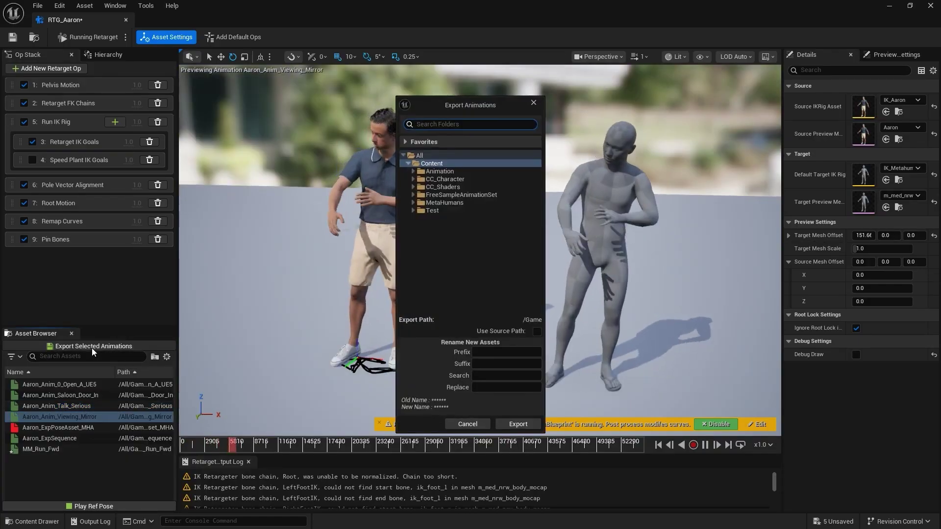
pyautogui.click(446, 173)
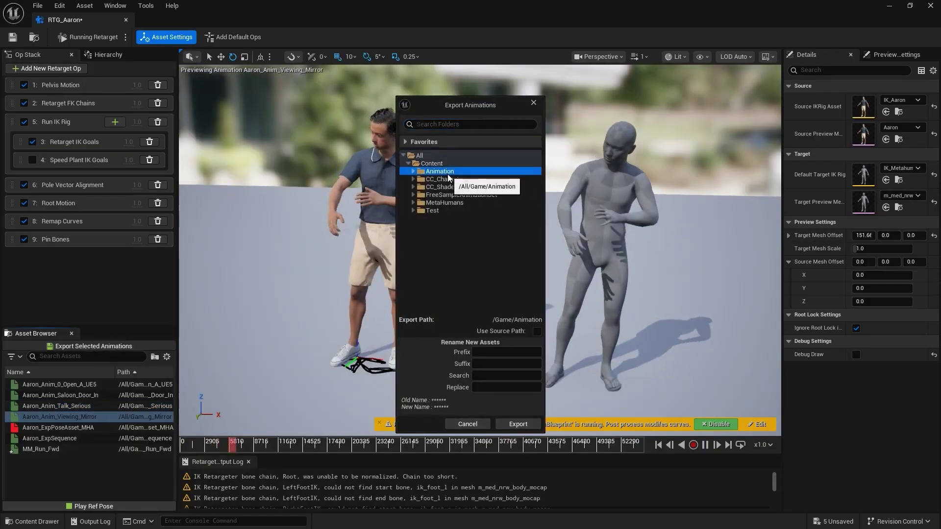
pyautogui.click(521, 425)
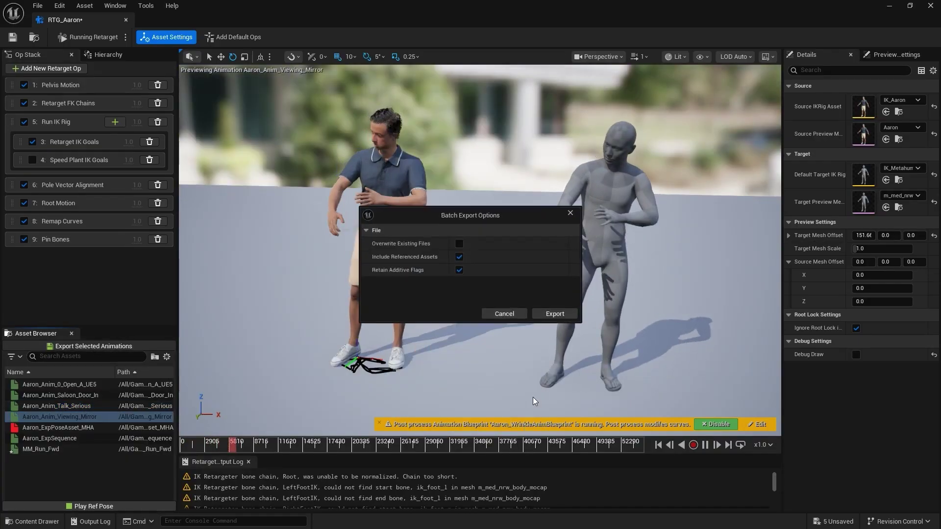
pyautogui.click(555, 314)
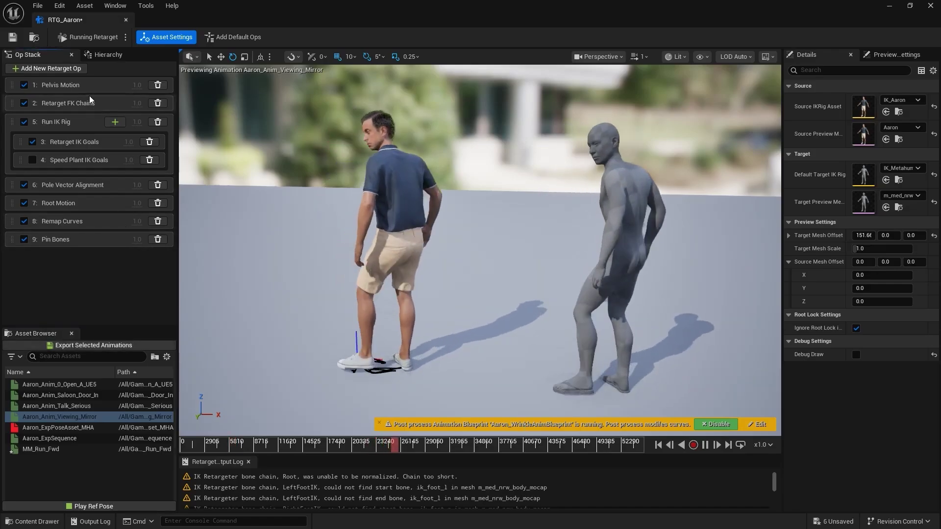
# Examine the Pelvis Motion settings and the source-to-target chain mapping of the Retarget FK Chains op
pyautogui.click(89, 86)
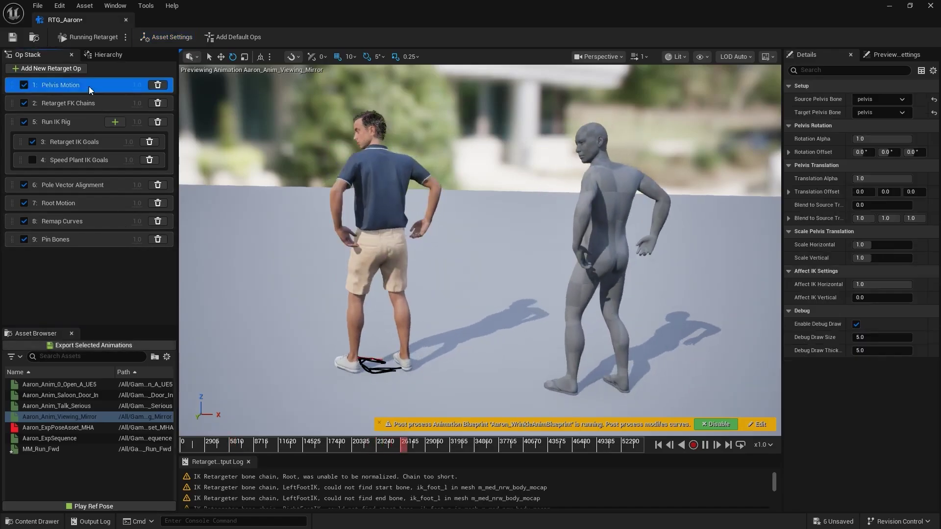
pyautogui.click(89, 100)
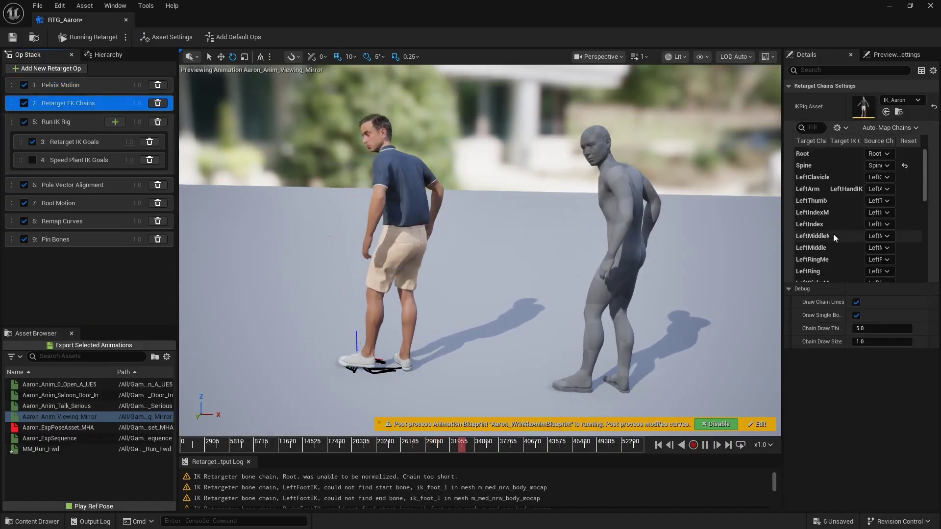
pyautogui.scroll(-5, 834, 234)
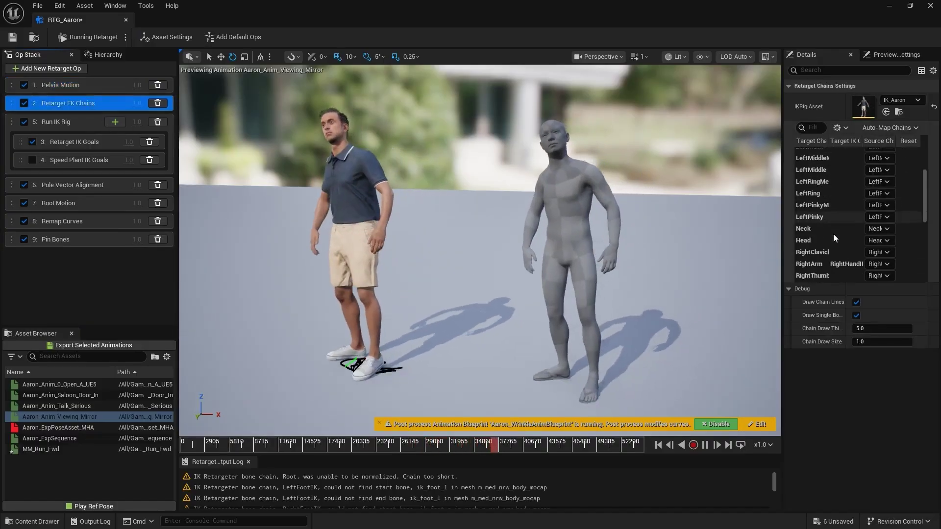
pyautogui.scroll(-2, 833, 234)
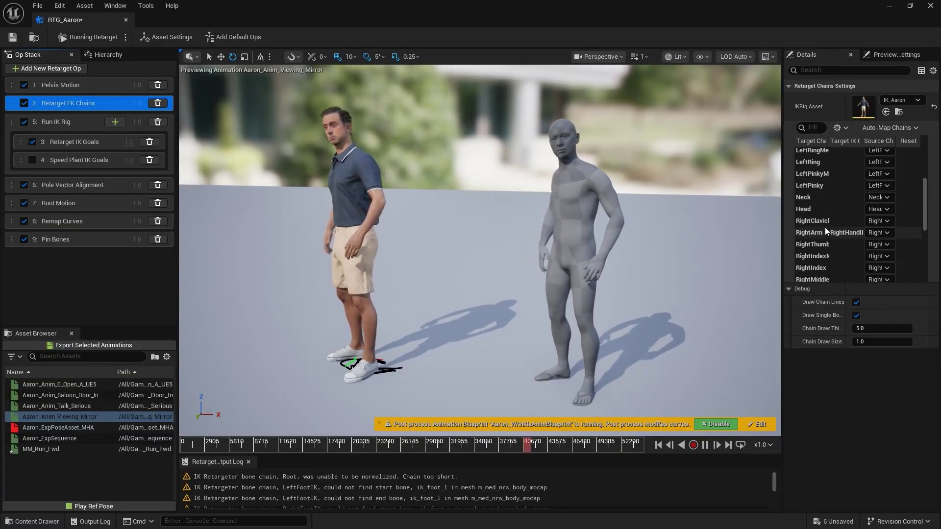
pyautogui.scroll(7, 825, 228)
pyautogui.click(813, 177)
pyautogui.moveTo(882, 328); pyautogui.dragTo(905, 328)
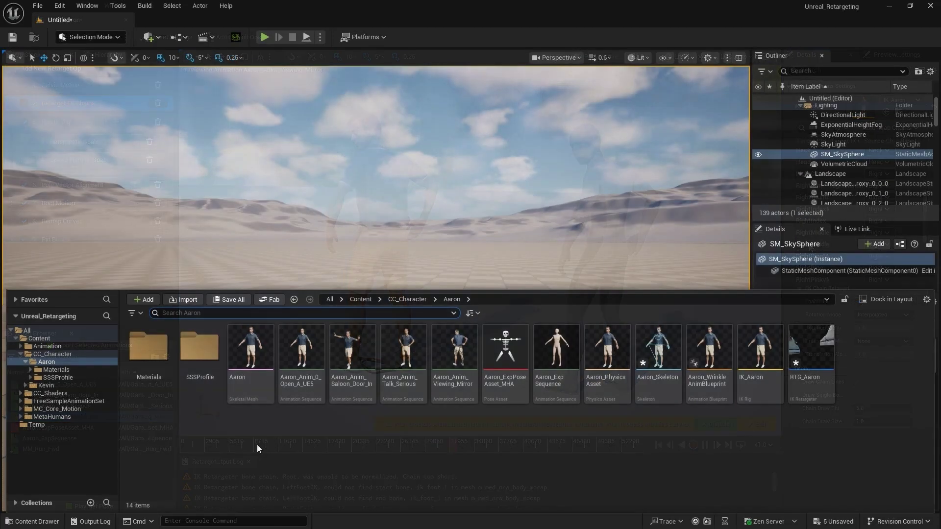
# Place the Aaron skeletal mesh in the level and rotate it about 180° around Z to face the camera
pyautogui.click(260, 383)
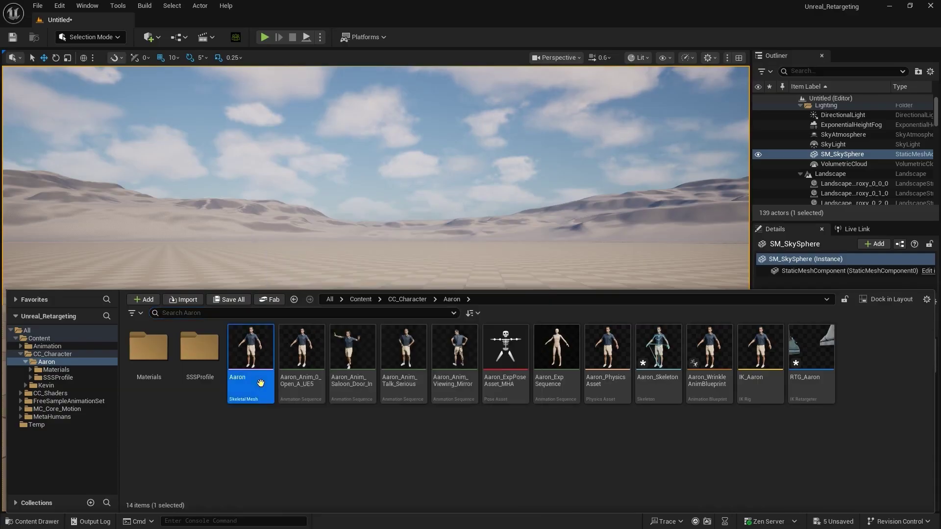
pyautogui.moveTo(370, 315); pyautogui.dragTo(487, 412)
pyautogui.press('e')
pyautogui.click(532, 330)
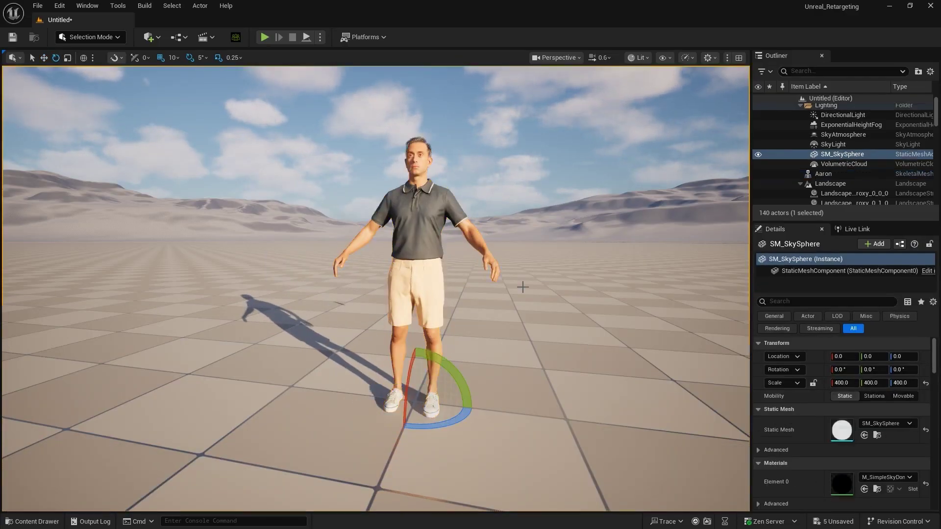
pyautogui.press('w')
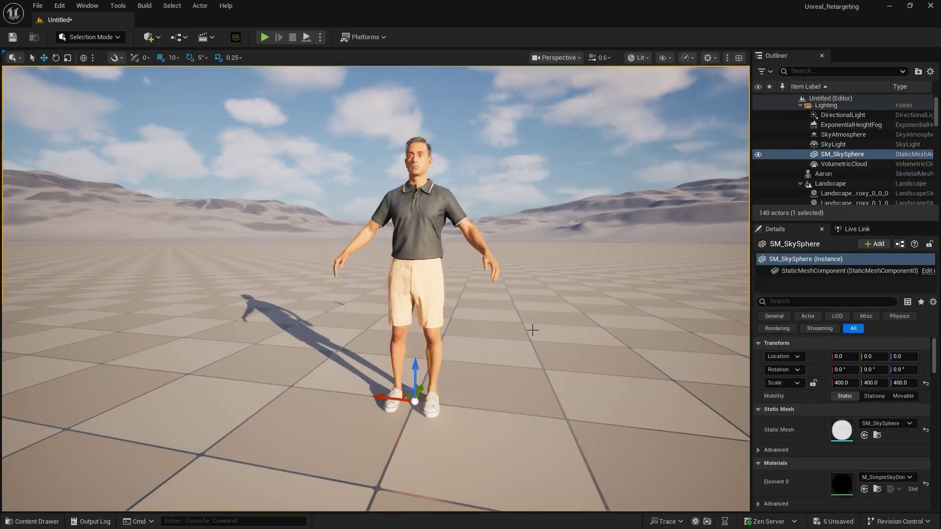
# Create the level sequence NewLevelSequence1 and add the Aaron actor to it as a track
pyautogui.click(210, 43)
pyautogui.click(279, 67)
pyautogui.click(689, 422)
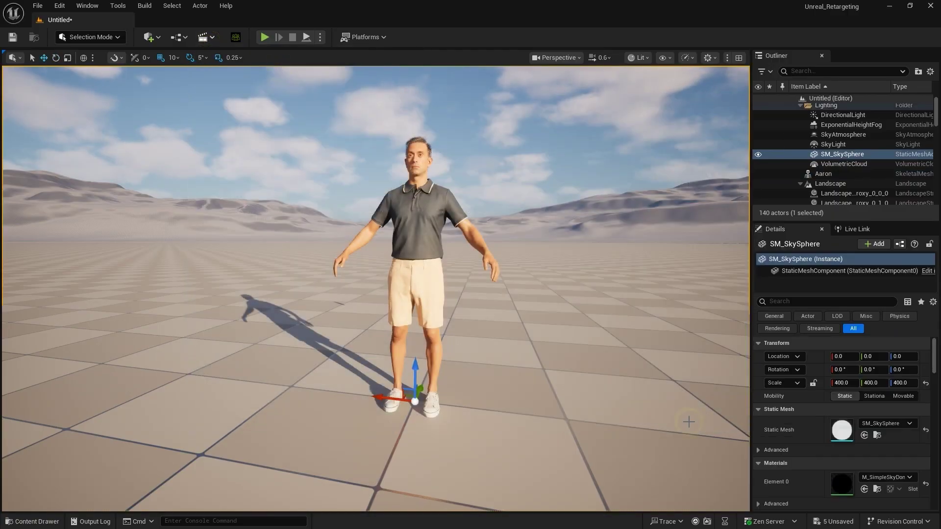
pyautogui.click(820, 139)
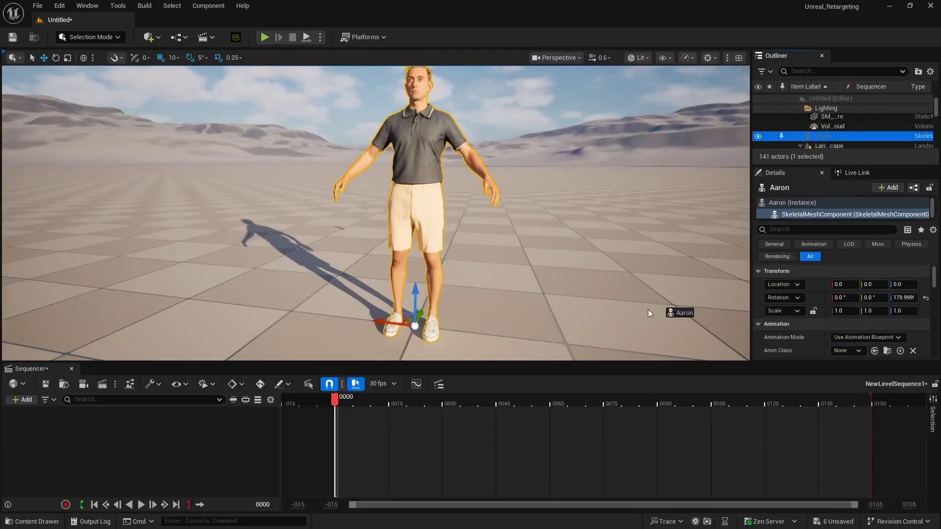
pyautogui.moveTo(650, 314); pyautogui.dragTo(442, 430)
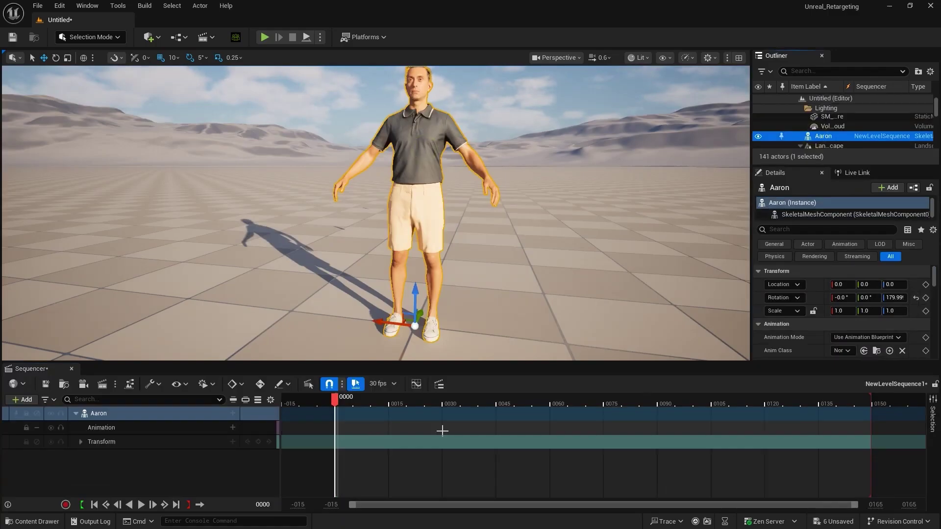
# Browse the list of animations available for Aaron's animation track in the sequence
pyautogui.click(232, 428)
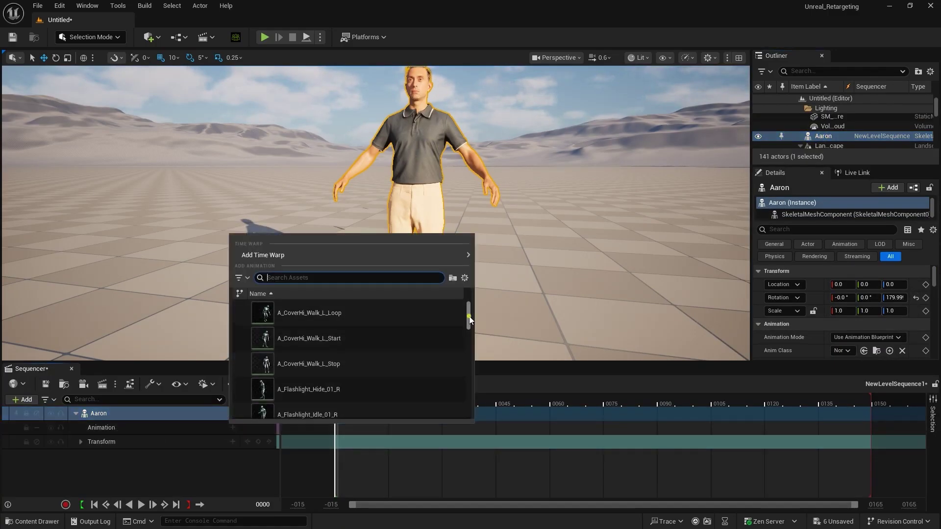
pyautogui.moveTo(469, 316); pyautogui.dragTo(461, 407)
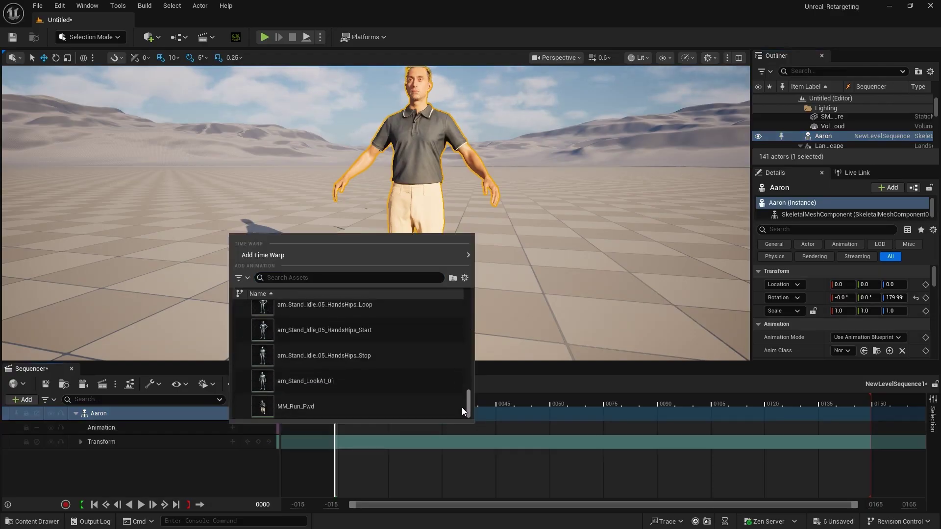
pyautogui.moveTo(461, 407); pyautogui.dragTo(481, 302)
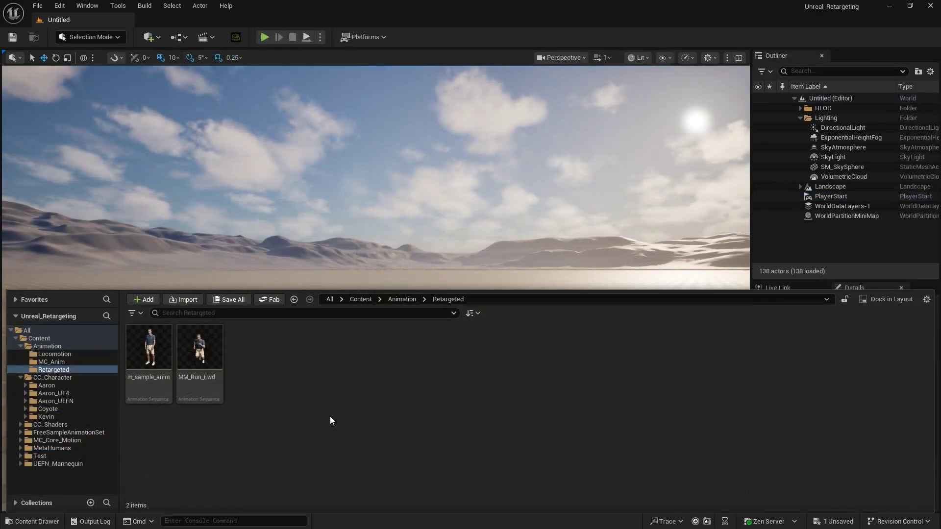
# Export the retargeted m_sample_anim as an FBX 2013 file to E:/Metahuman 5 spines/Animations, keeping the offered export options
pyautogui.click(159, 360)
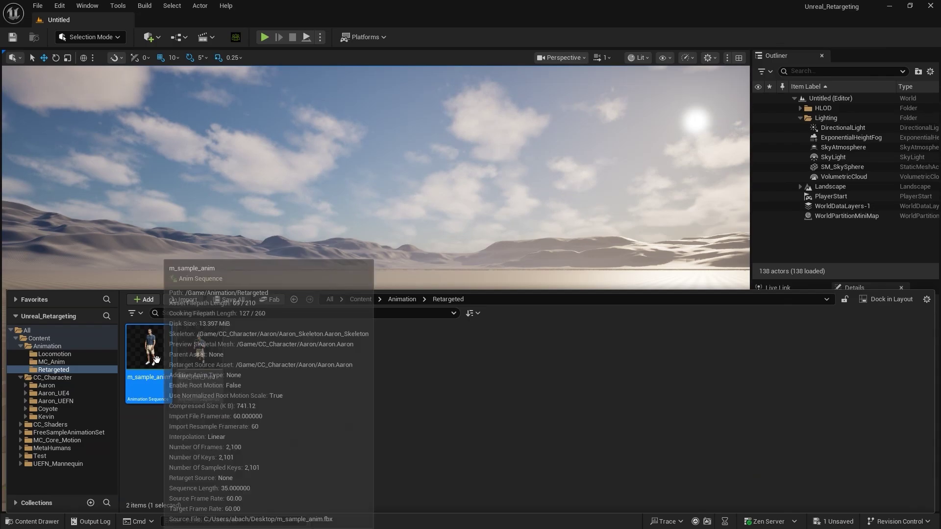
pyautogui.rightClick(157, 360)
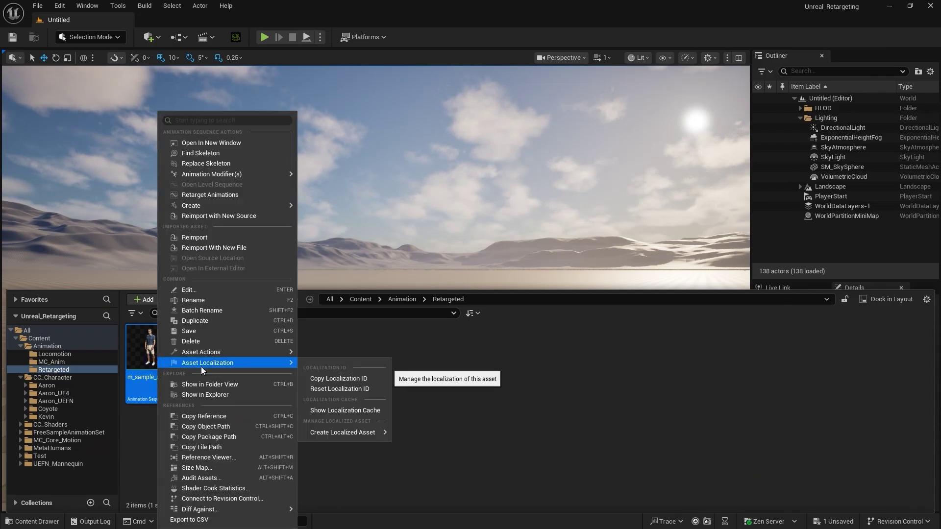
pyautogui.moveTo(271, 354)
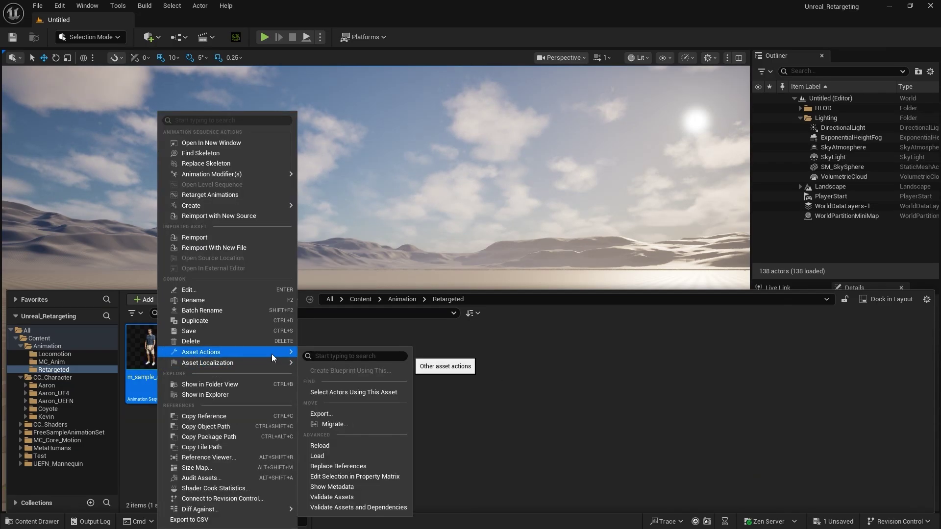
pyautogui.click(351, 416)
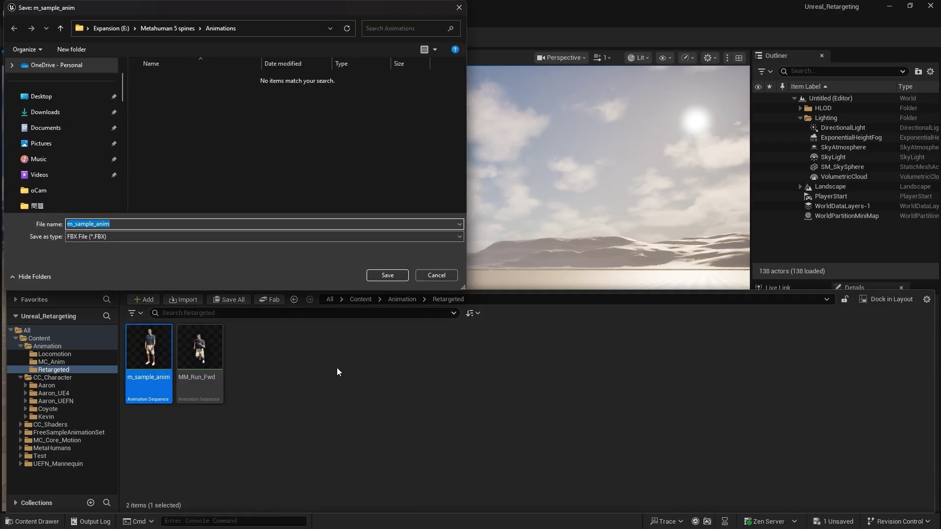
pyautogui.click(384, 276)
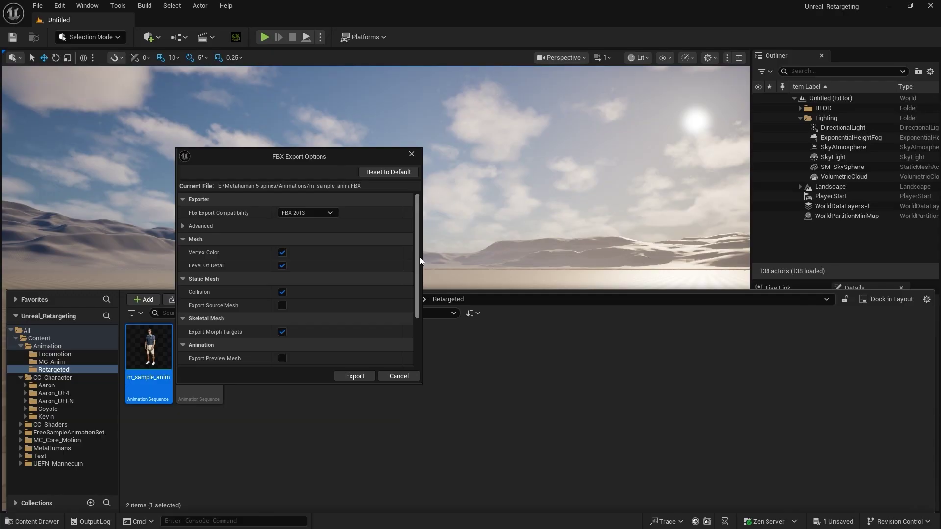
pyautogui.moveTo(419, 256); pyautogui.dragTo(414, 304)
pyautogui.click(357, 377)
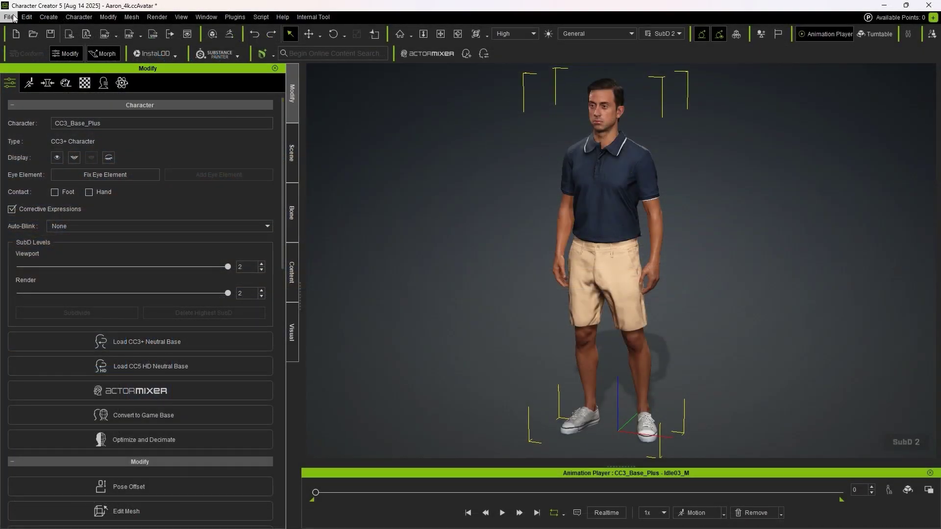
# In Character Creator 5, import m_sample_anim.FBX as an external motion for the character using the UE5_Skeleton motion profile
pyautogui.click(9, 17)
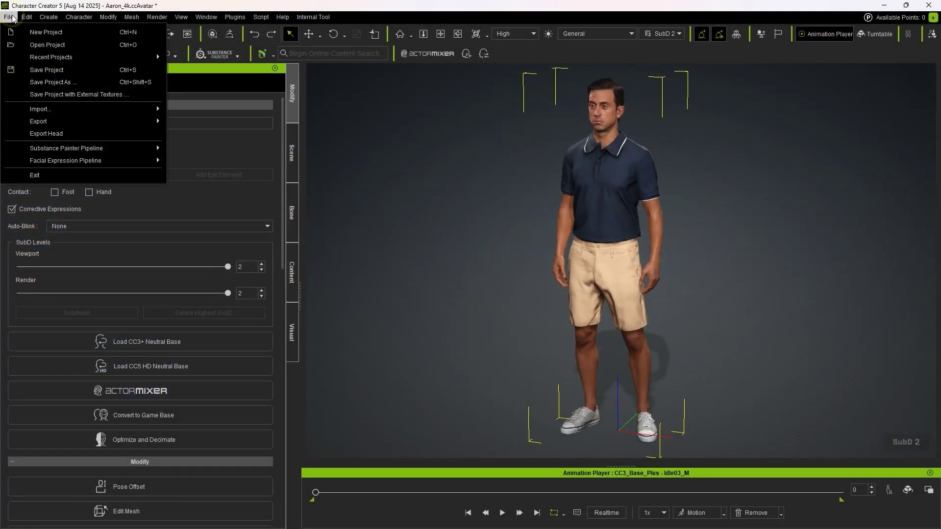
pyautogui.moveTo(76, 110)
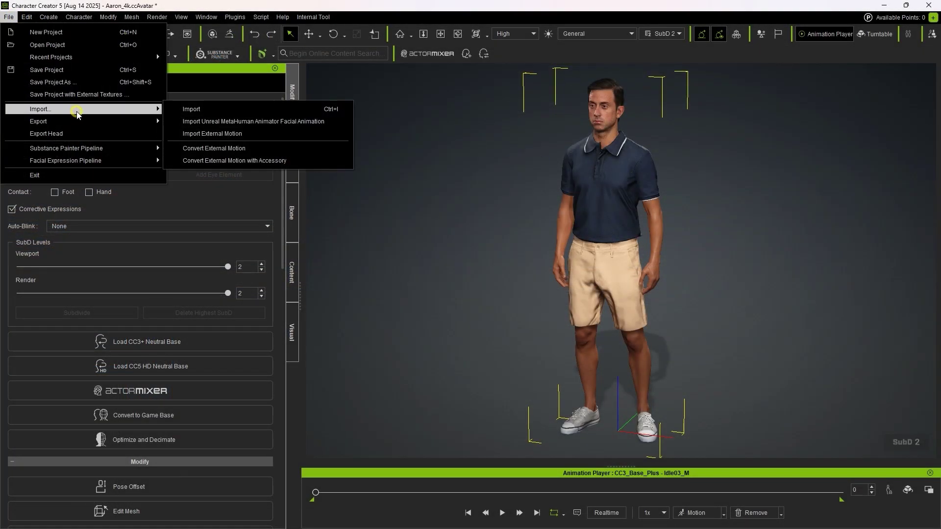
pyautogui.click(257, 134)
pyautogui.click(192, 90)
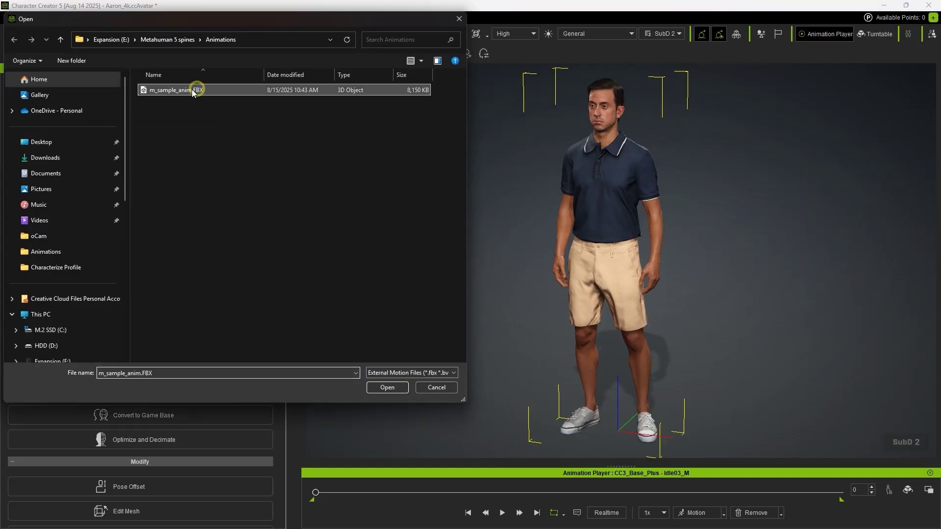
pyautogui.click(388, 387)
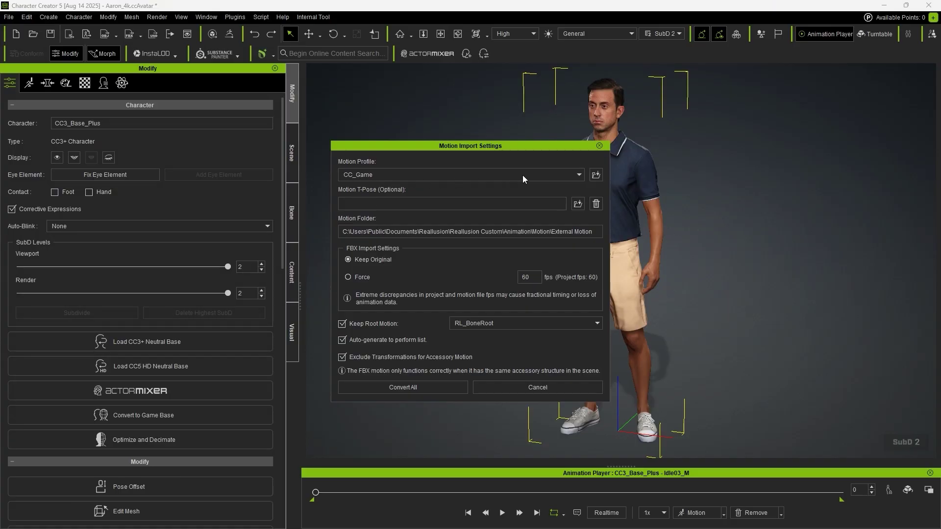
pyautogui.click(522, 175)
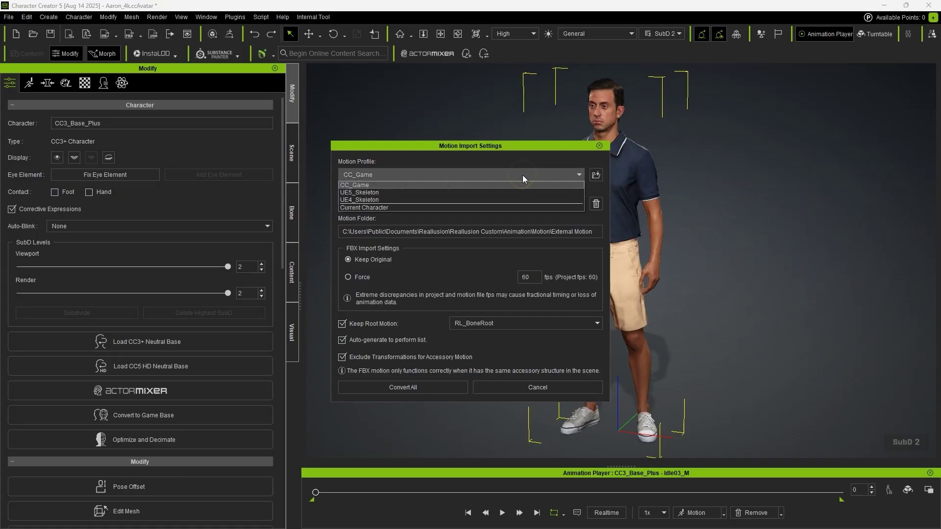
pyautogui.click(436, 193)
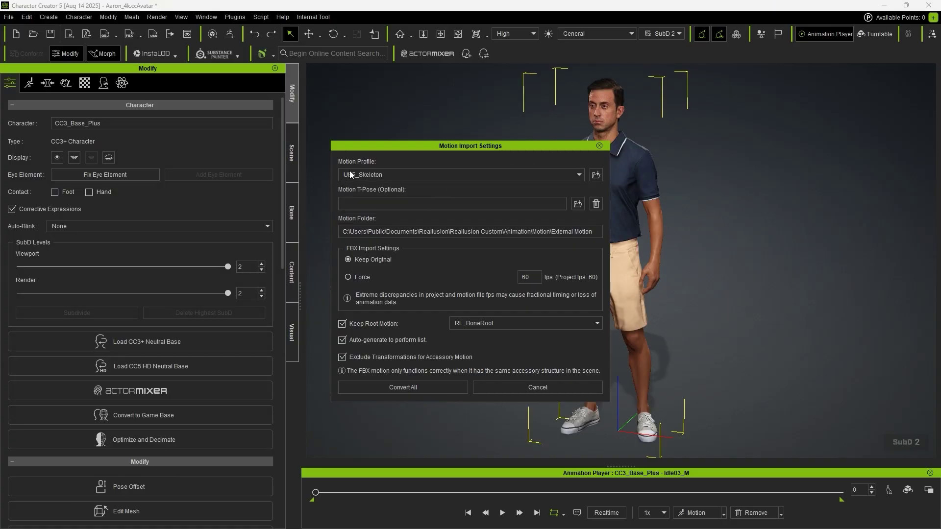
pyautogui.click(437, 386)
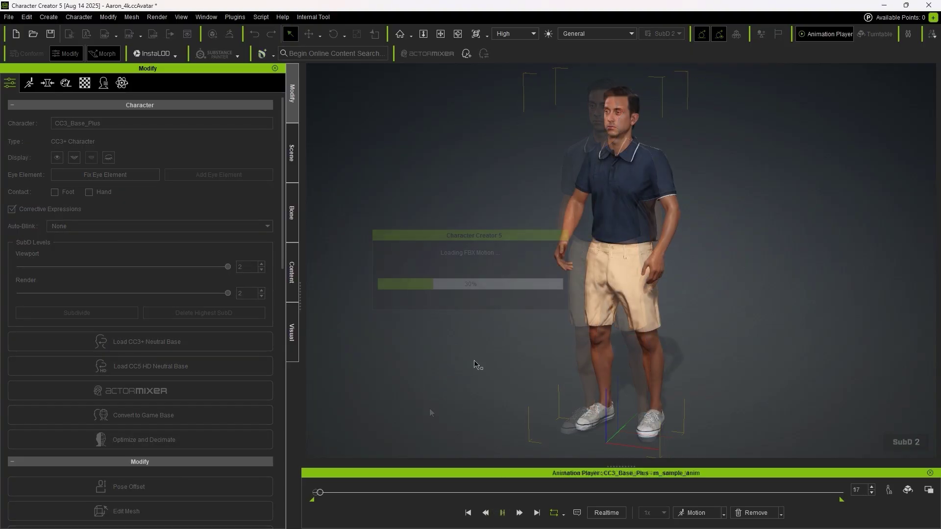